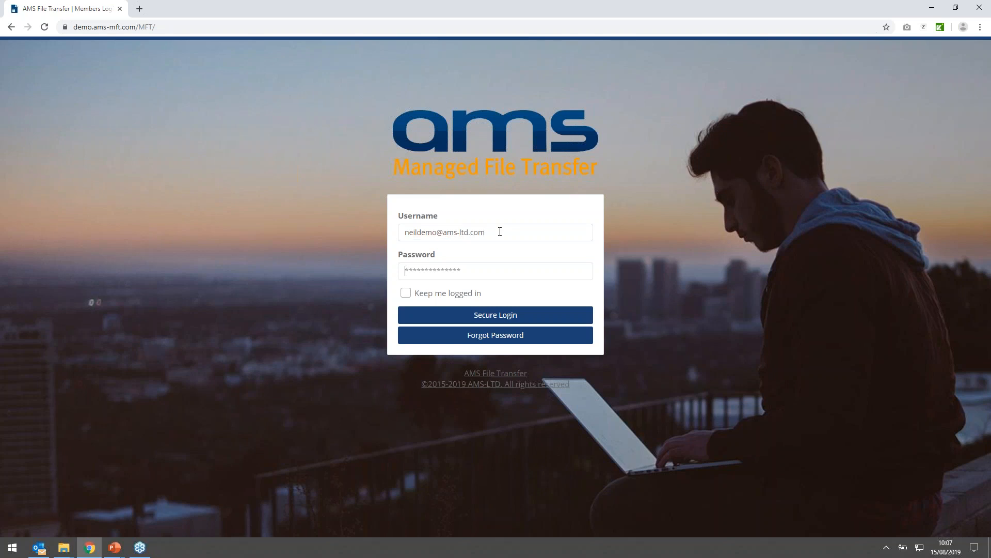
# - Log in to the file transfer portal with the account password and start a new transfer message
pyautogui.write('•••••••••••')
pyautogui.press('Return')
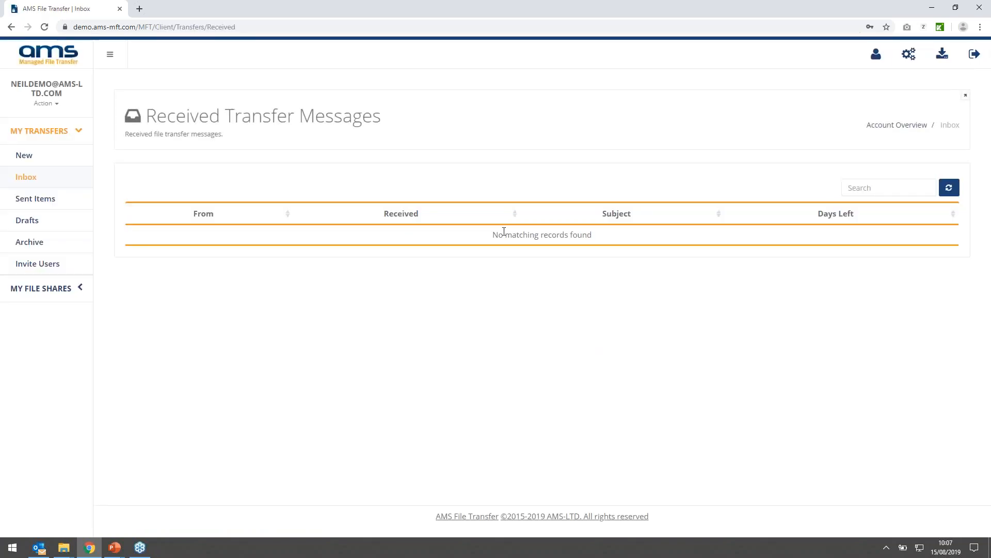
pyautogui.click(62, 133)
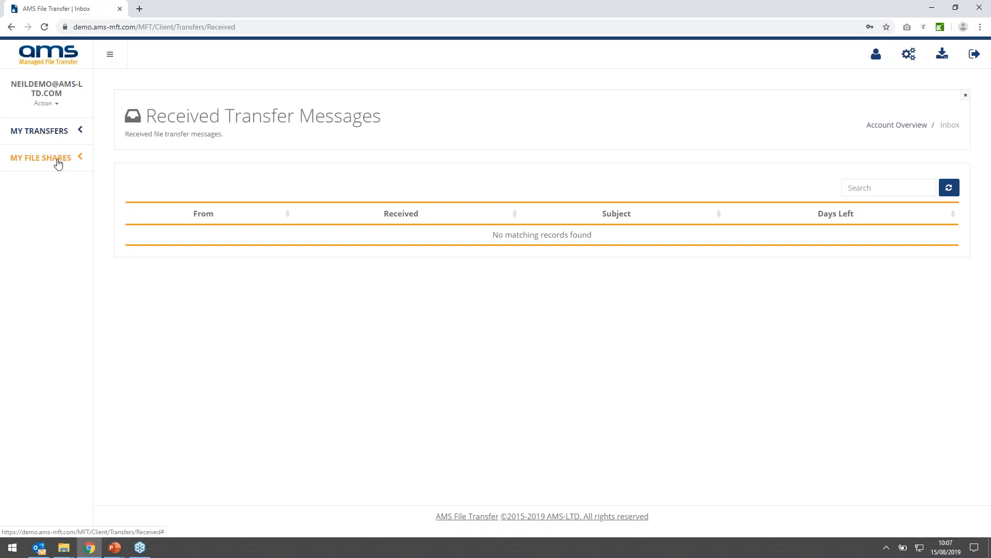
pyautogui.click(61, 133)
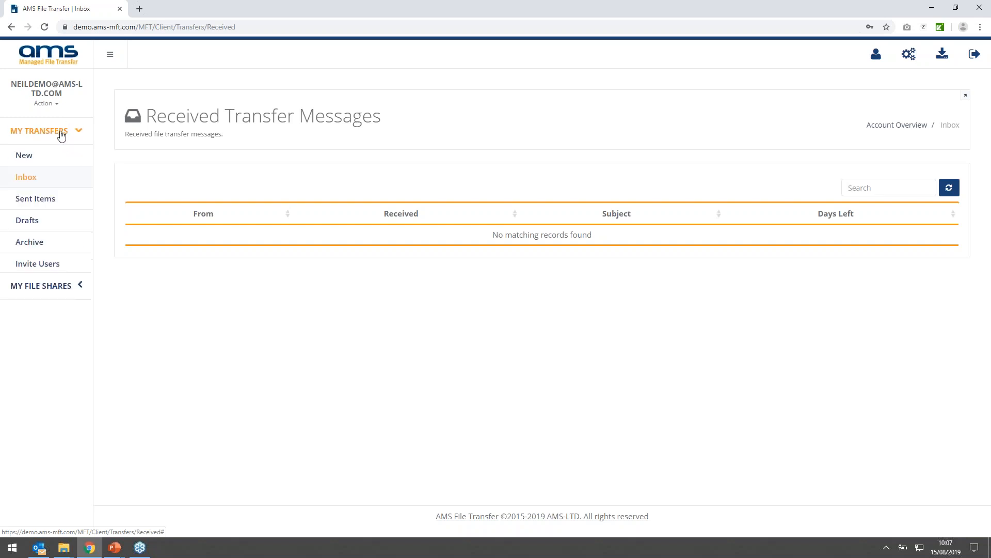
pyautogui.click(37, 160)
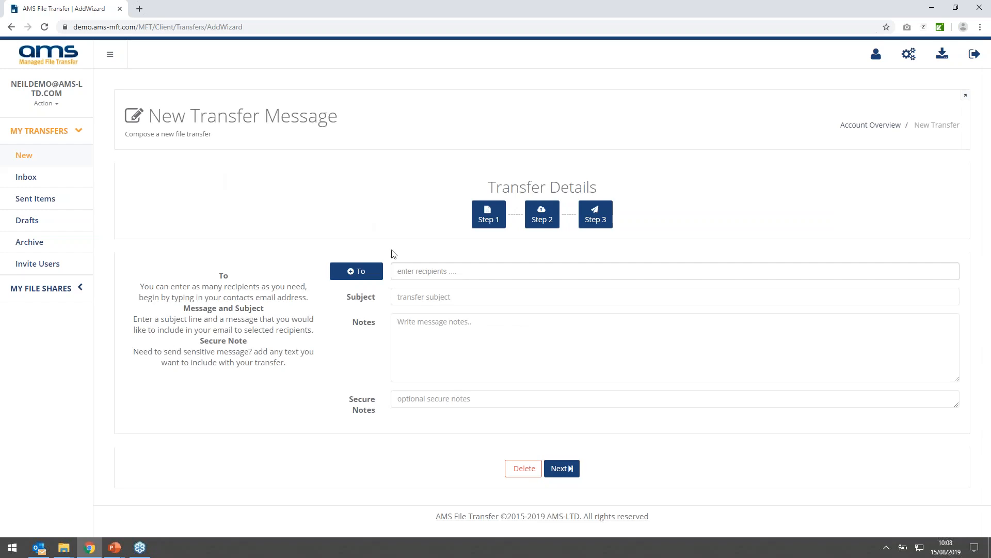
# - Address the transfer to two recipients: a newly invited e-mail address entered in full and an existing contact from the suggestions
pyautogui.click(418, 273)
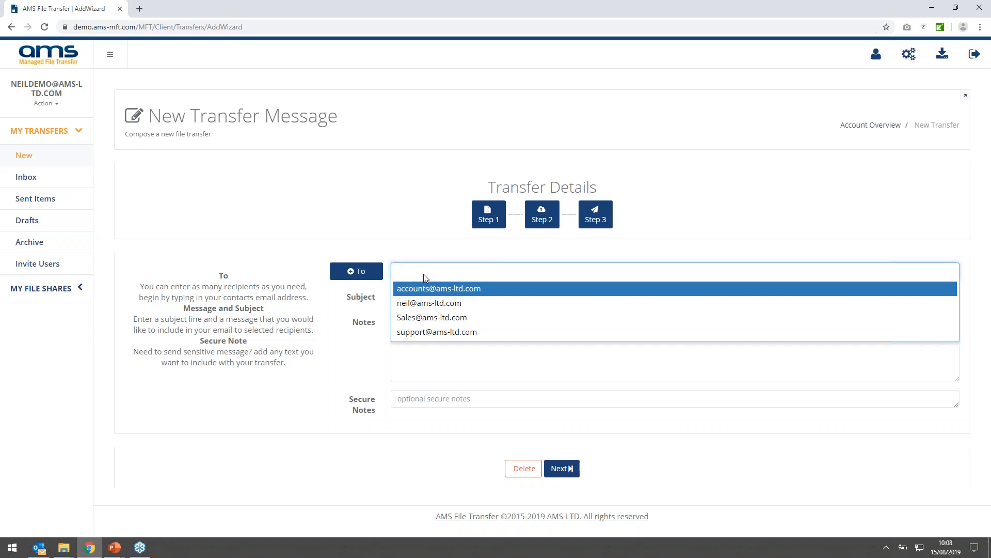
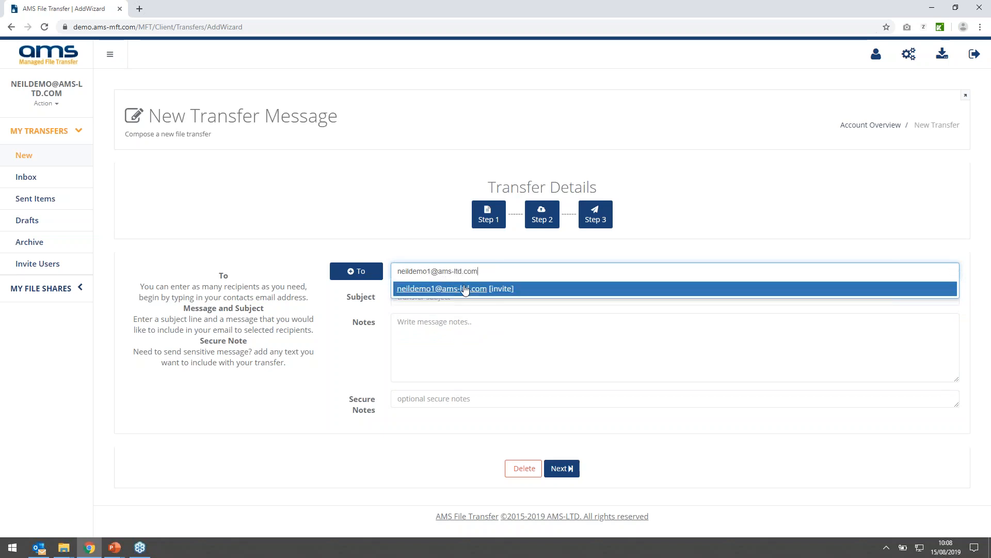
pyautogui.click(500, 289)
pyautogui.click(522, 272)
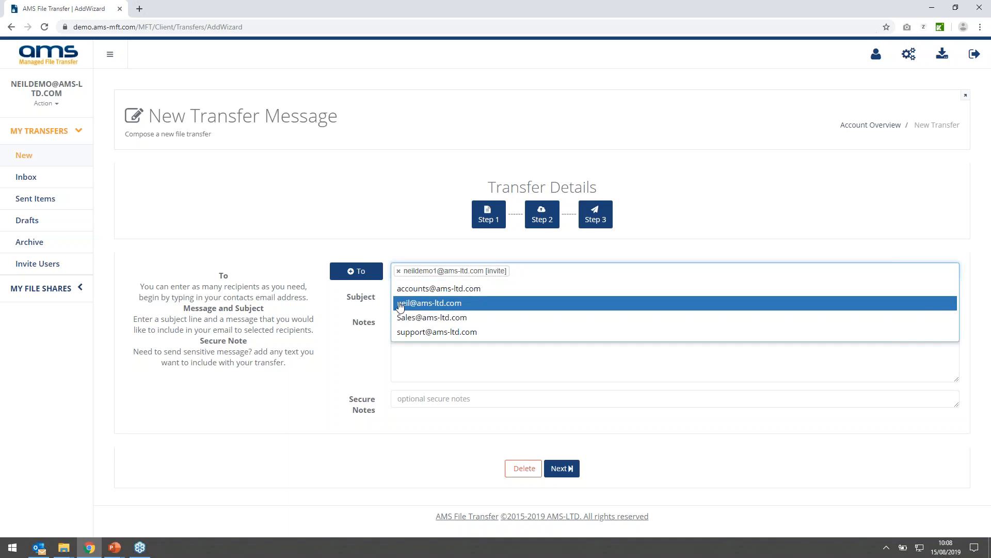
pyautogui.click(421, 305)
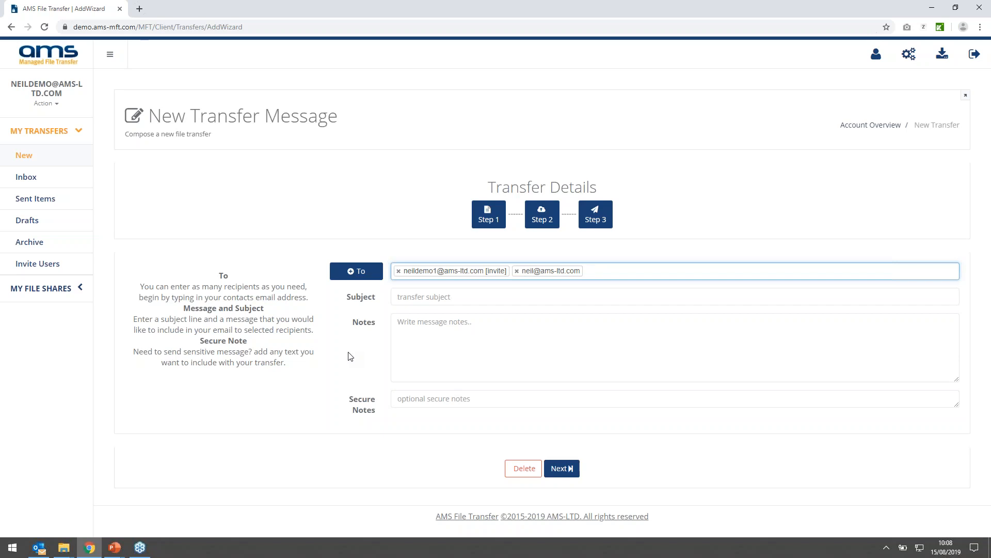
# - Set the transfer's subject to "reference Number: 1234"
pyautogui.click(422, 298)
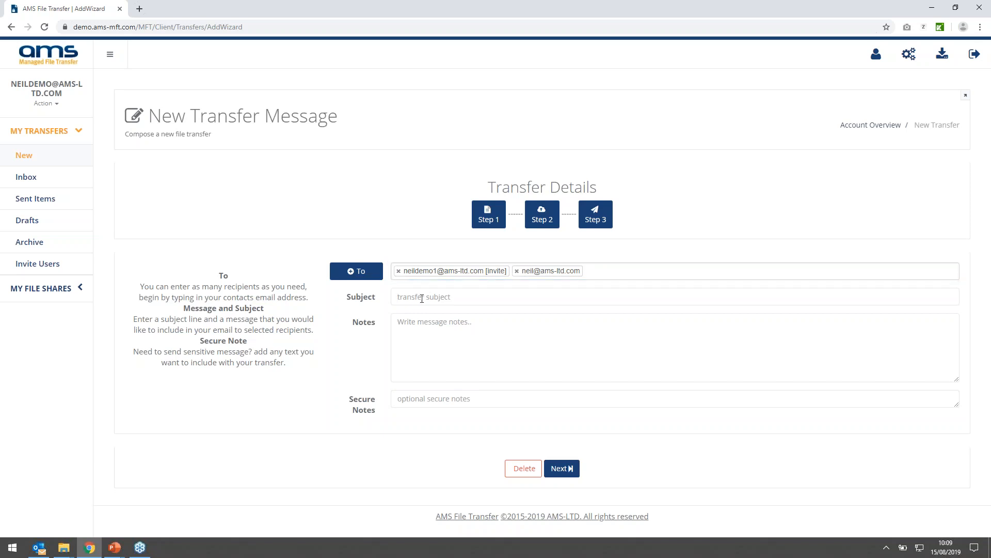
pyautogui.write('refernce')
pyautogui.press('BackSpace')
pyautogui.write('ence Number: 1234')
# - Write a message note greeting the recipient by first name, followed by "Please find enclosed" as a separate paragraph with correct spelling
pyautogui.click(425, 342)
pyautogui.write('Hi Neil,')
pyautogui.press('Return')
pyautogui.press('Return')
pyautogui.write('Pleasse')
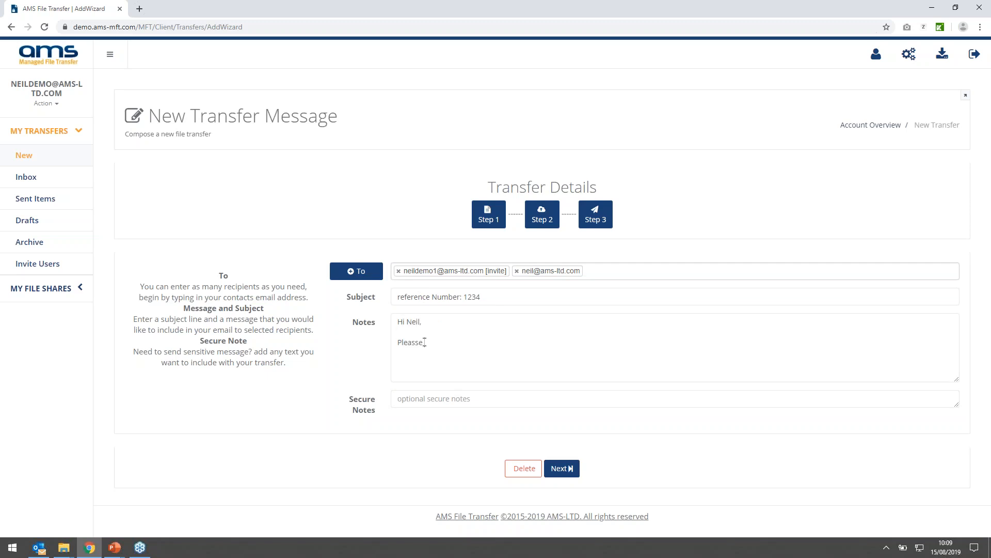
pyautogui.write(' find enclosed')
pyautogui.rightClick(411, 342)
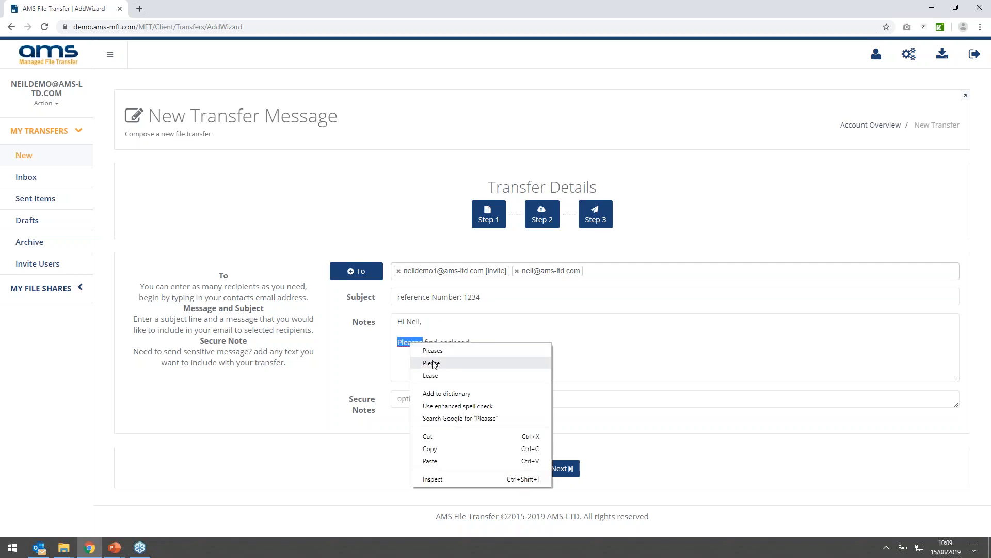
pyautogui.click(431, 364)
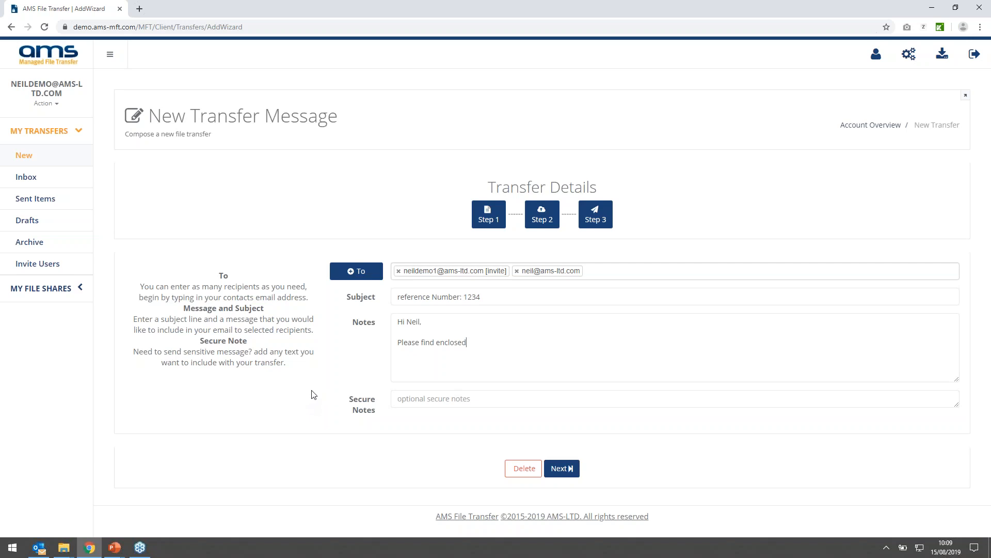
# - Add a secure note consisting of the label "Password:" and the password for the recipients
pyautogui.click(422, 398)
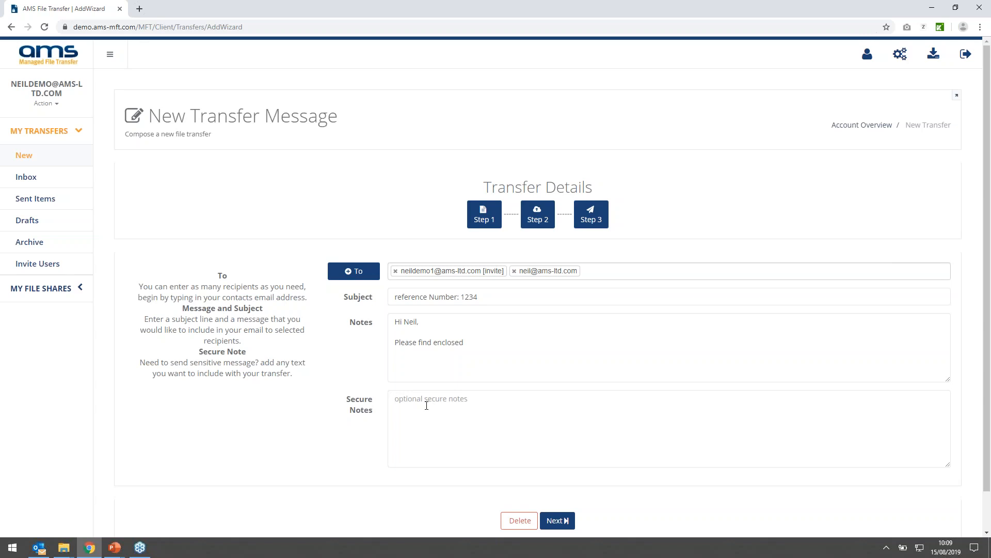
pyautogui.write('Password: 1234')
# - Attach Document 1.pdf, Sample MFT.pdf and Sample MFT.zip from the MFT folder in the Desktop's sample documents, and continue to the sending options
pyautogui.click(531, 222)
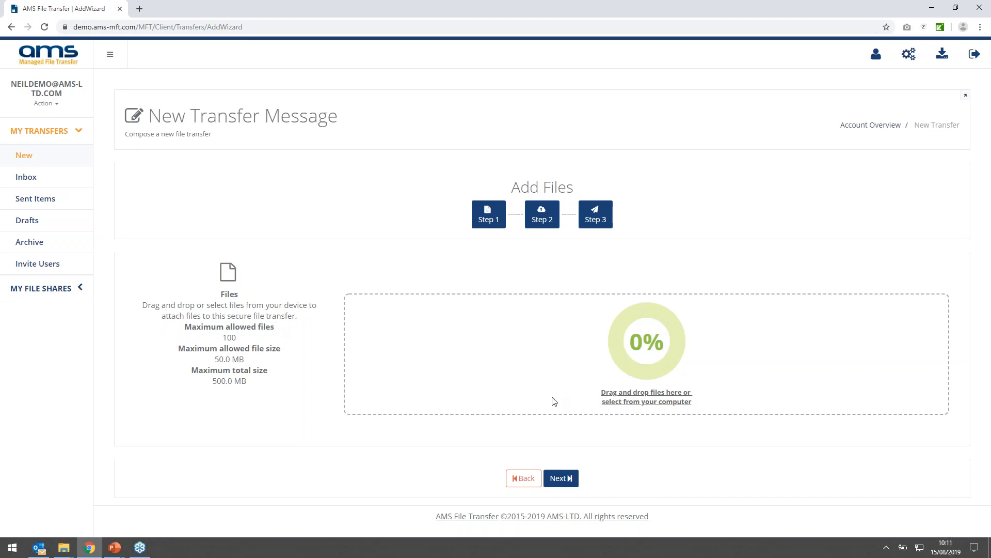
pyautogui.click(611, 392)
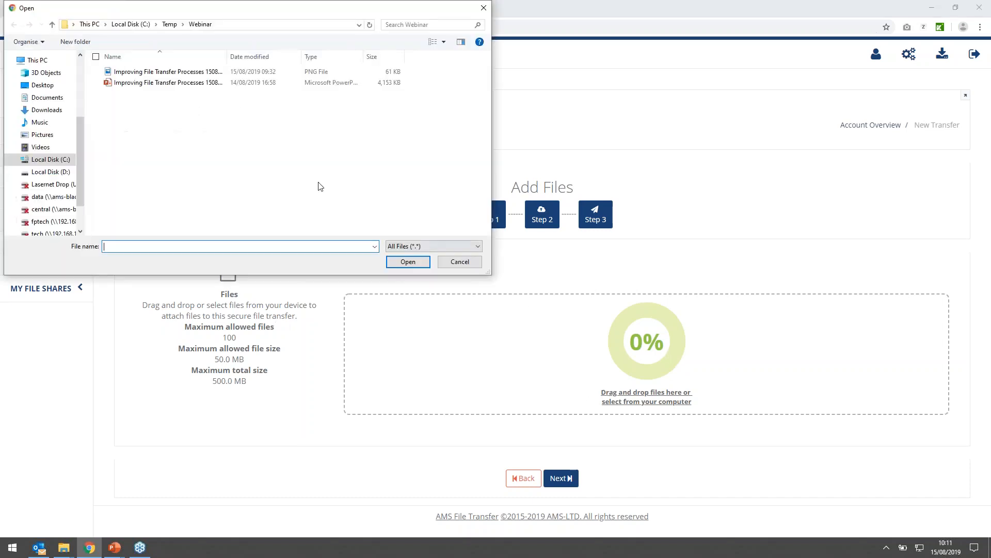
pyautogui.click(46, 84)
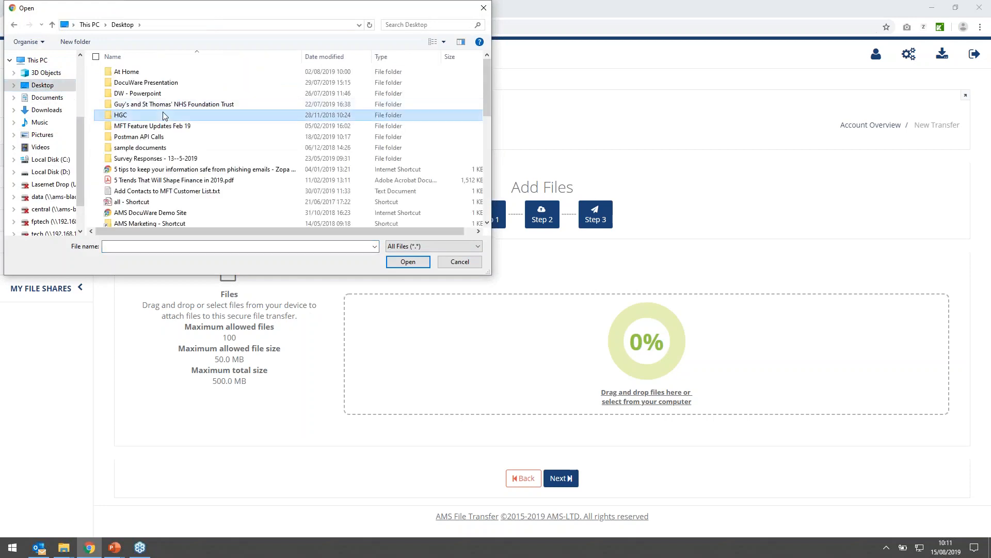
pyautogui.doubleClick(133, 147)
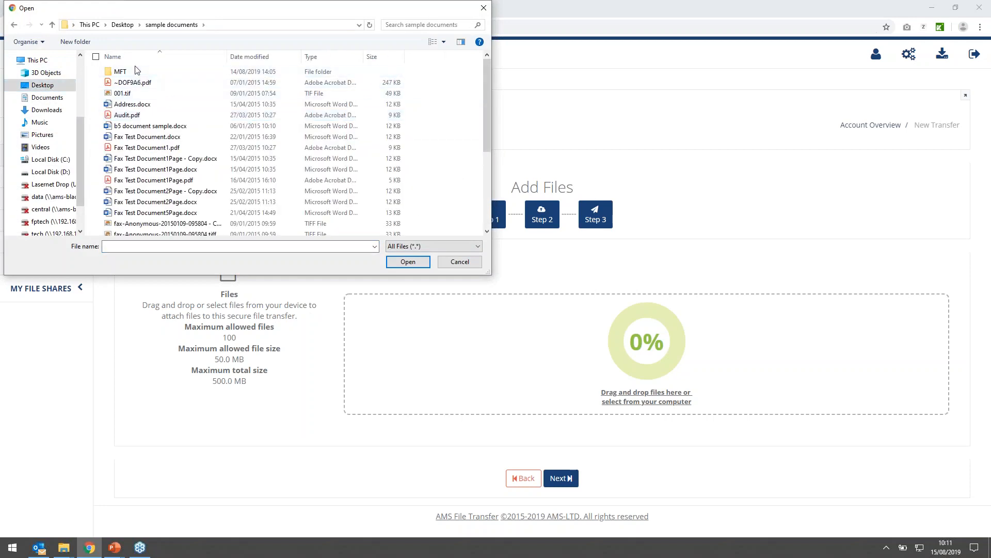
pyautogui.doubleClick(130, 72)
pyautogui.click(134, 94)
pyautogui.keyDown('ctrl'); pyautogui.click(135, 115); pyautogui.keyUp('ctrl')
pyautogui.keyDown('ctrl'); pyautogui.click(148, 105); pyautogui.keyUp('ctrl')
pyautogui.click(415, 262)
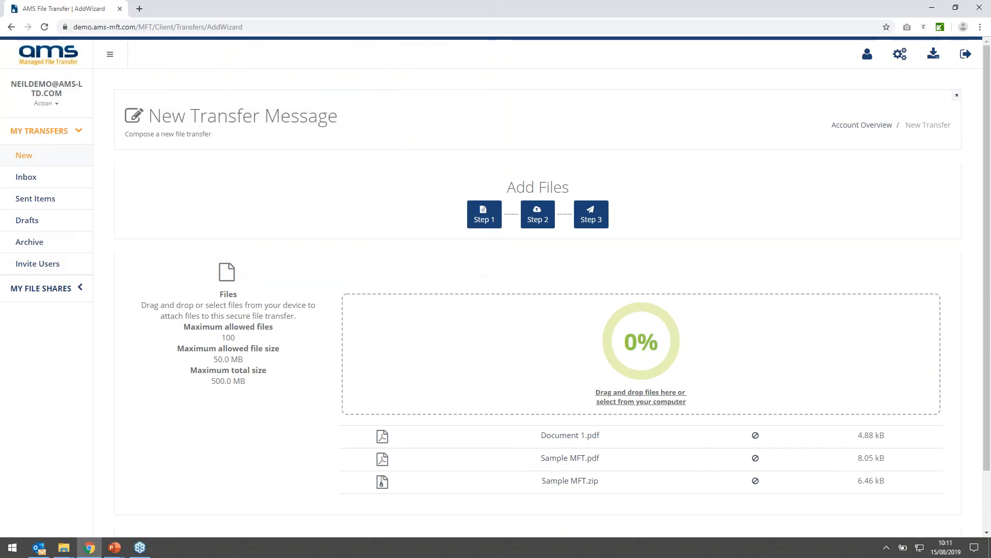
pyautogui.scroll(-2, 478, 361)
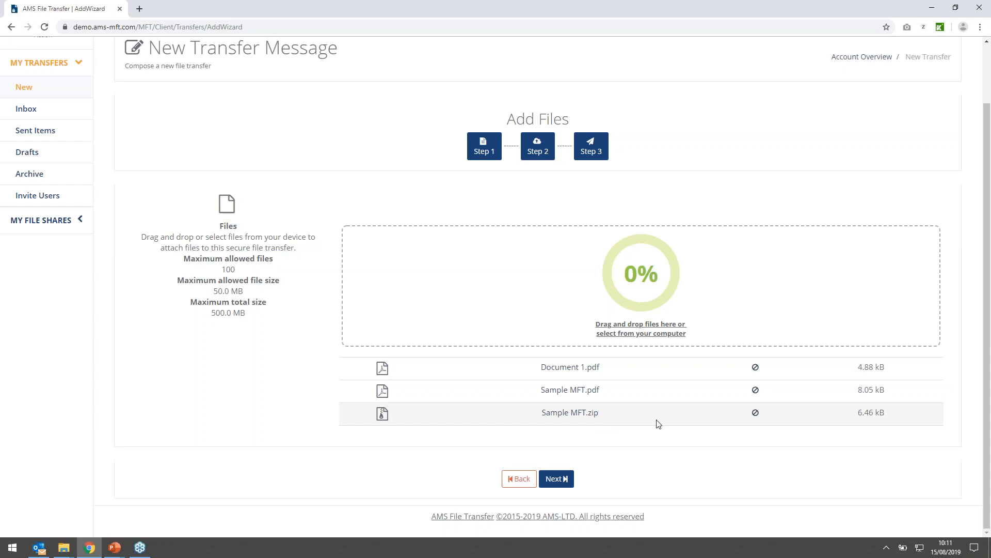
pyautogui.click(568, 479)
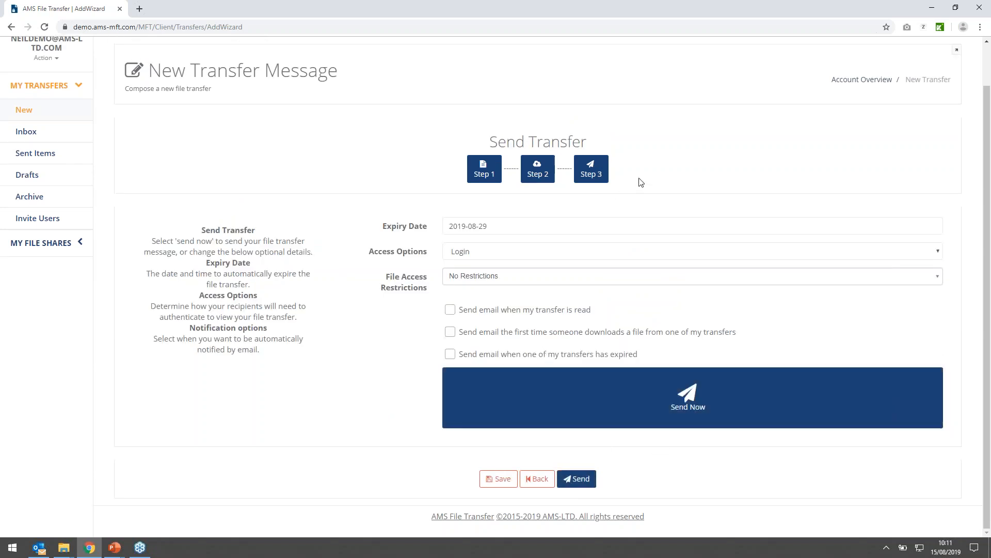
# - Check which expiry dates the calendar offers in August and September 2019, without changing the date
pyautogui.click(493, 234)
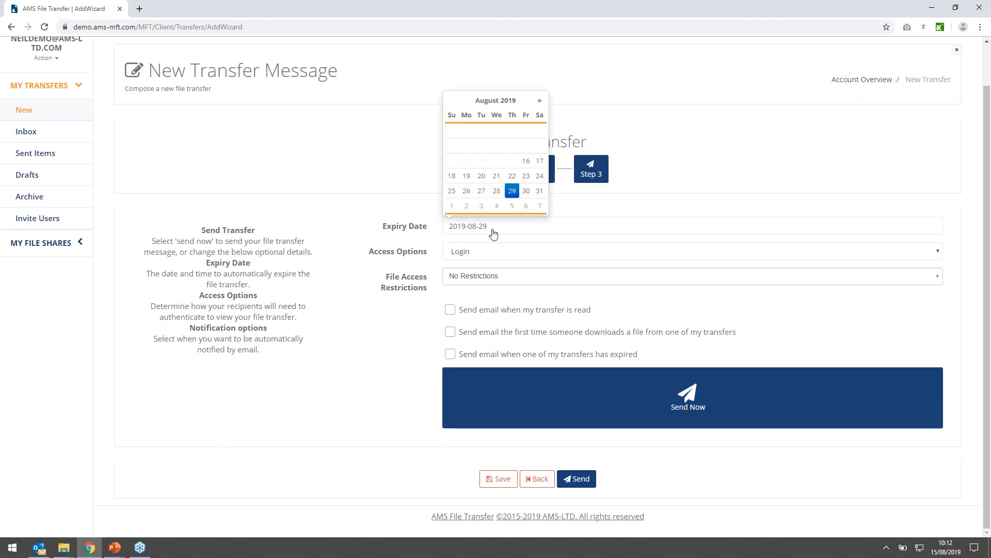
pyautogui.click(540, 103)
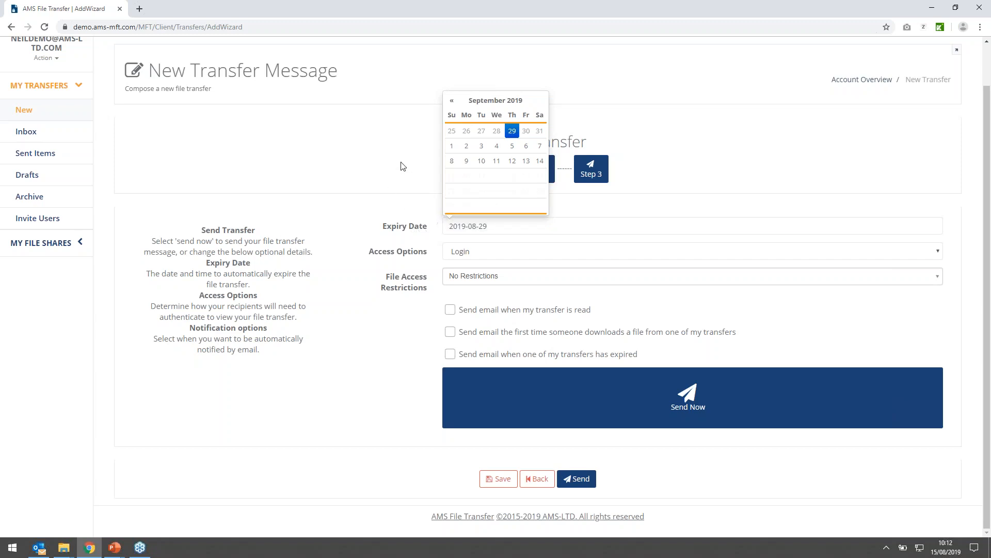
pyautogui.click(367, 185)
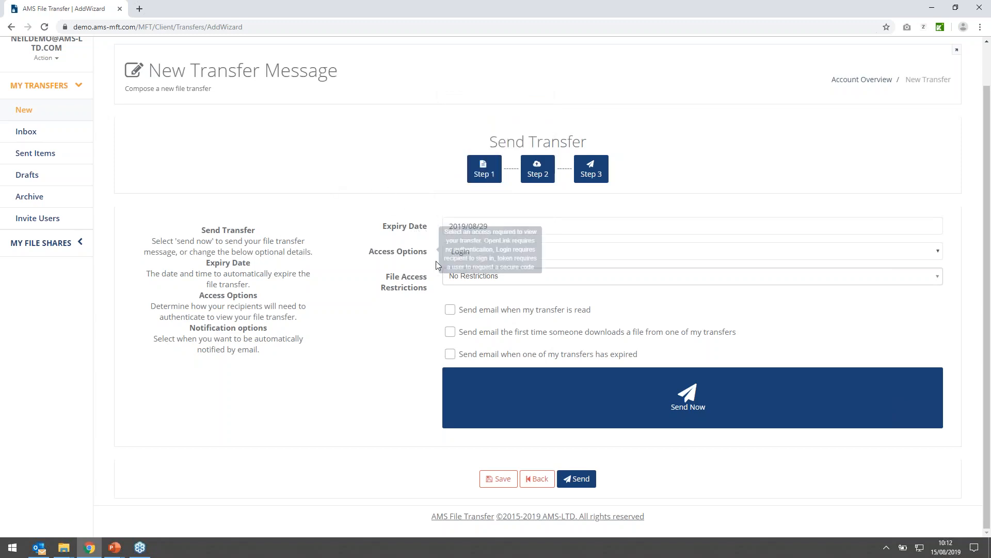
# - Review the transfer's access options and file access restrictions, keeping Login and No Restrictions
pyautogui.click(480, 259)
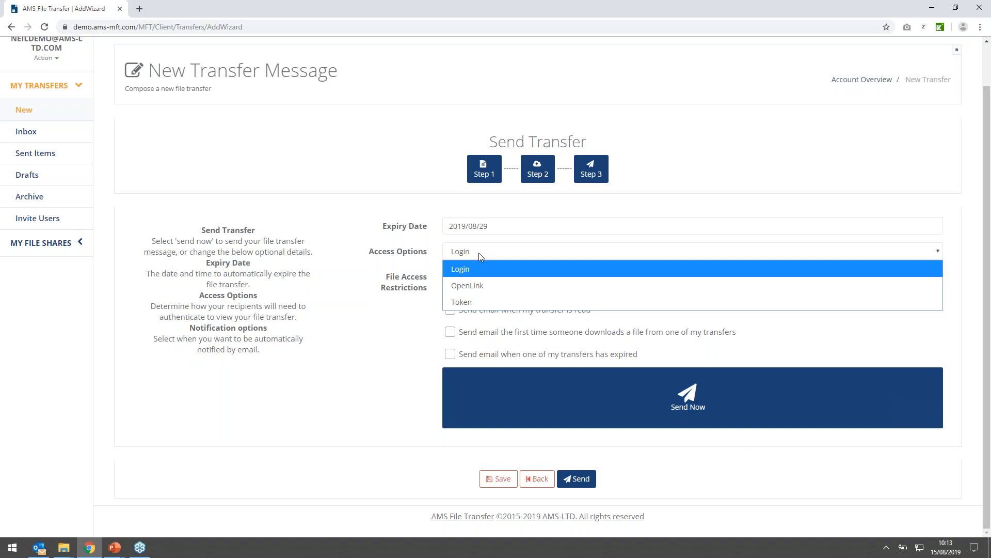
pyautogui.click(469, 269)
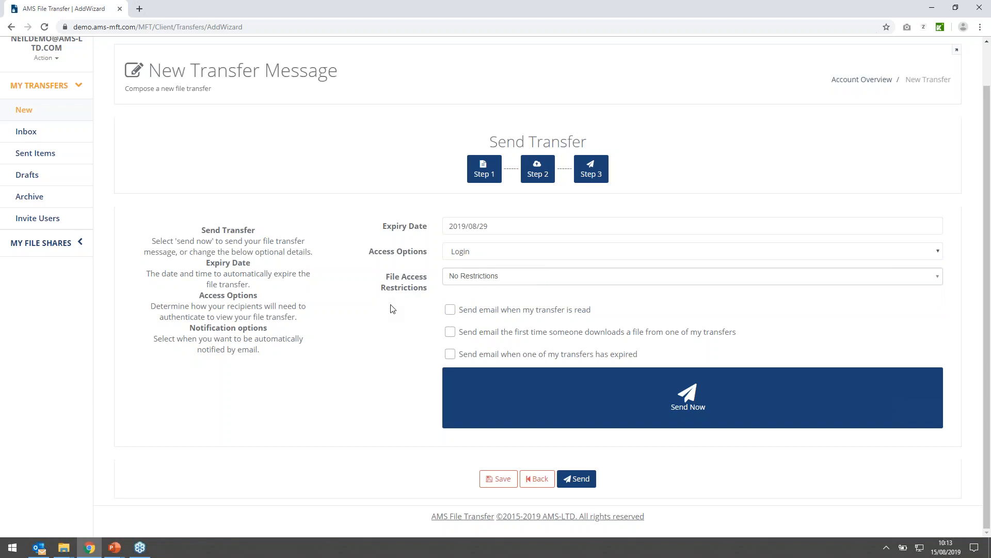
pyautogui.click(484, 281)
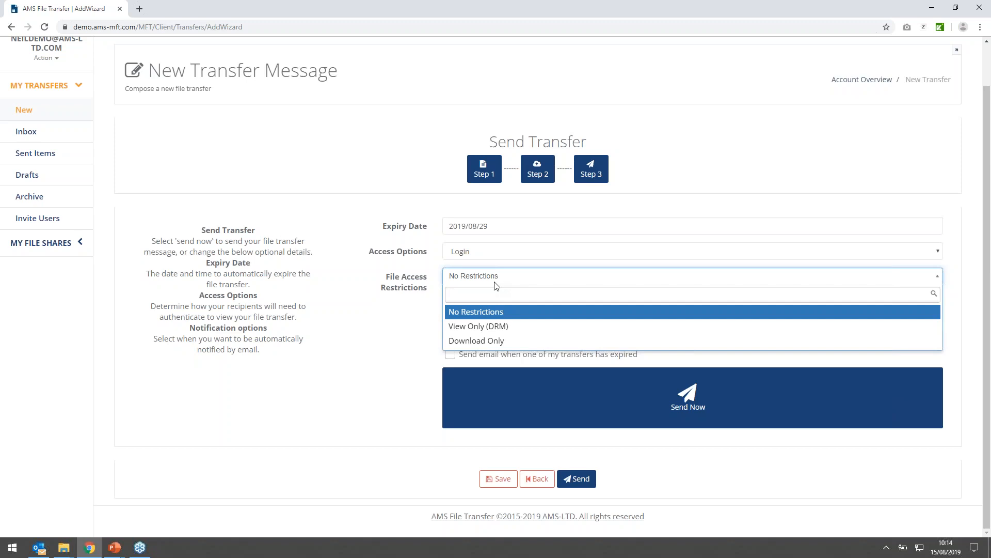
pyautogui.click(352, 356)
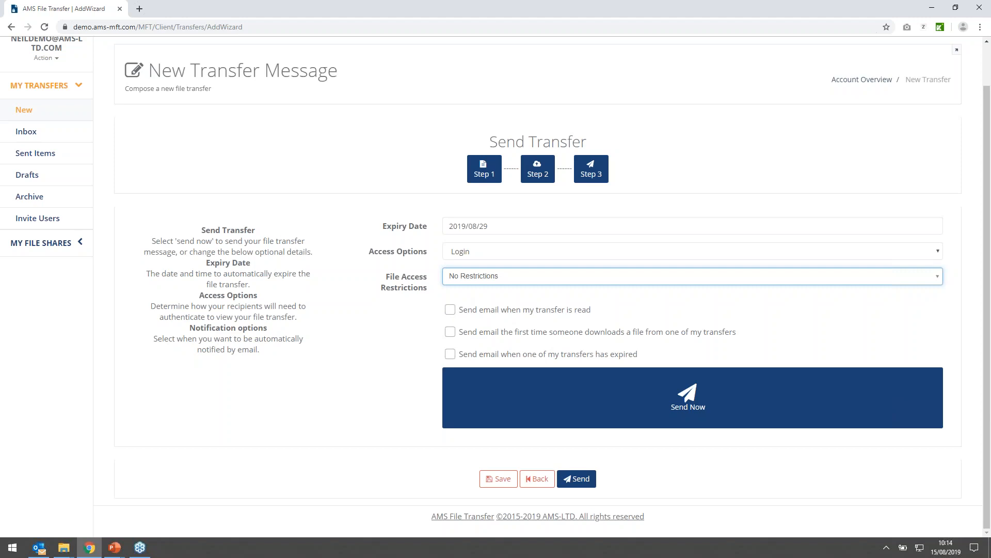
# - Enable the e-mail notification for when the transfer is read, and send the transfer
pyautogui.click(450, 309)
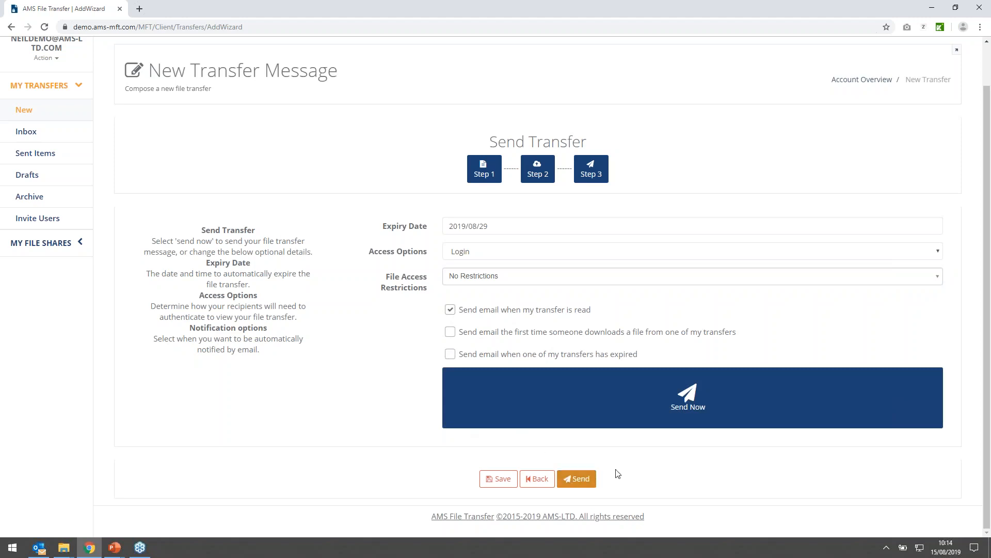
pyautogui.click(649, 403)
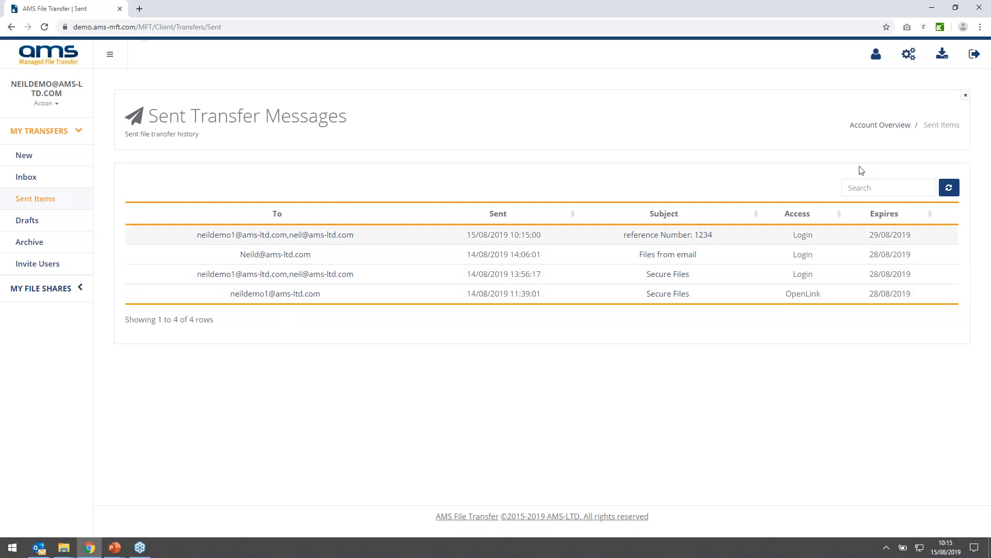
# - Log out of the file transfer portal and switch to Outlook to follow the download link in the "reference Number: 1234" e-mail
pyautogui.click(966, 55)
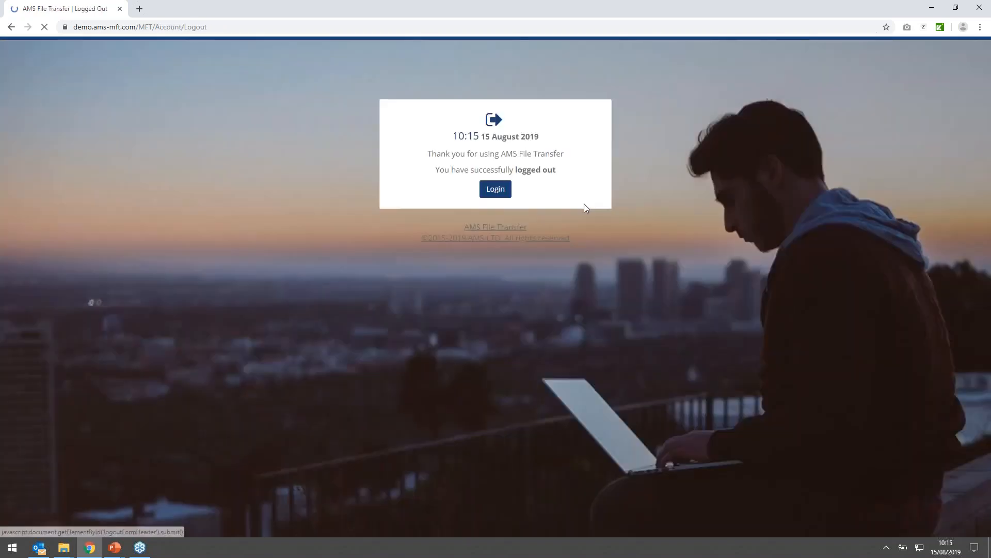
pyautogui.click(37, 551)
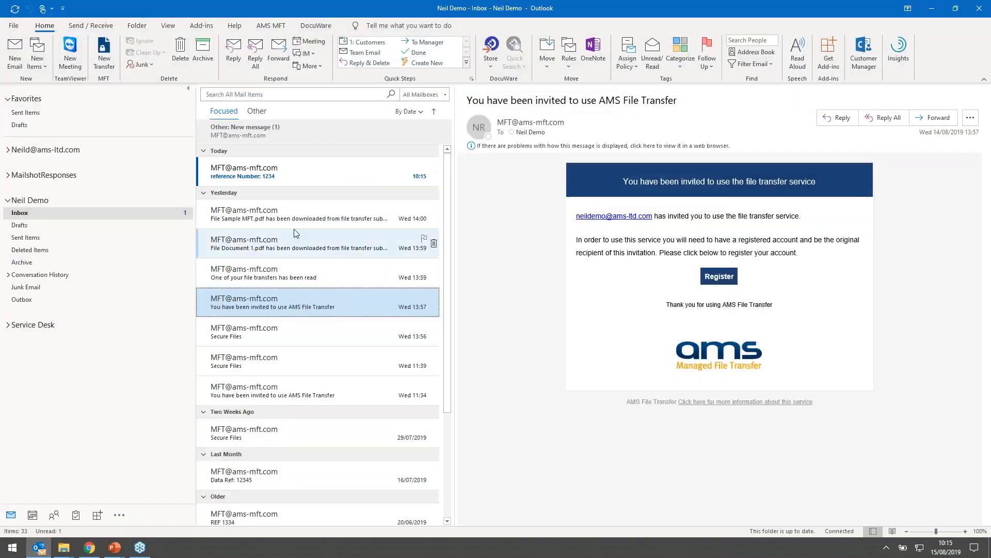
pyautogui.click(253, 175)
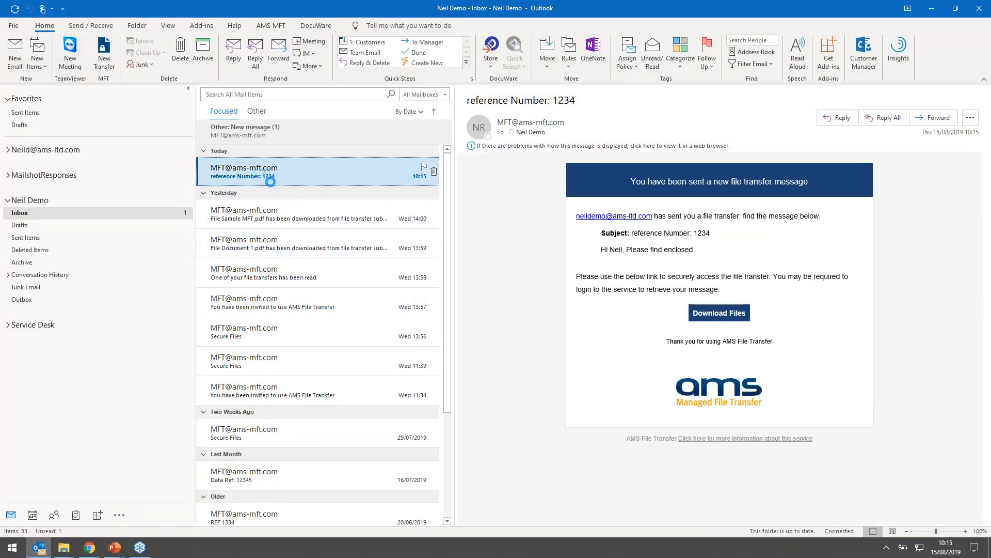
pyautogui.doubleClick(256, 175)
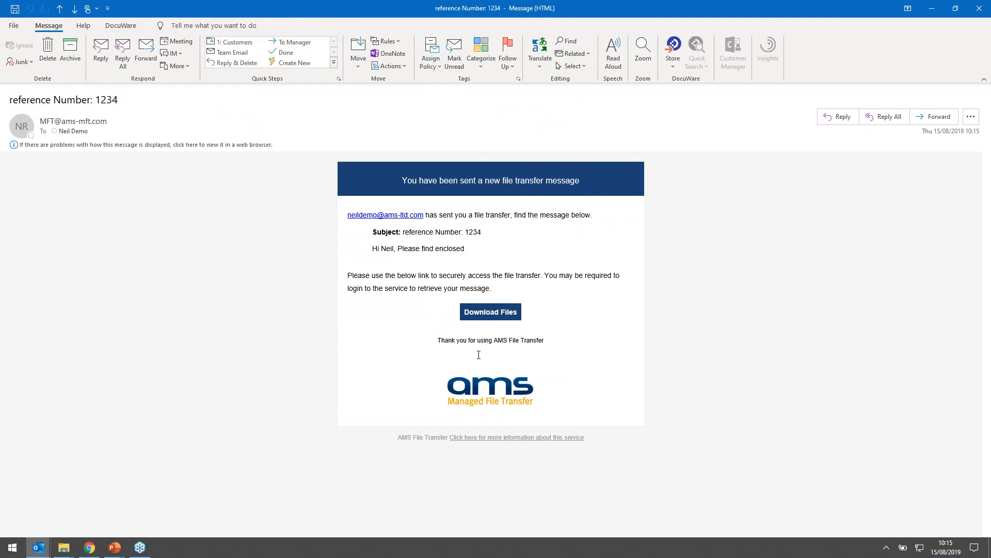
pyautogui.click(490, 315)
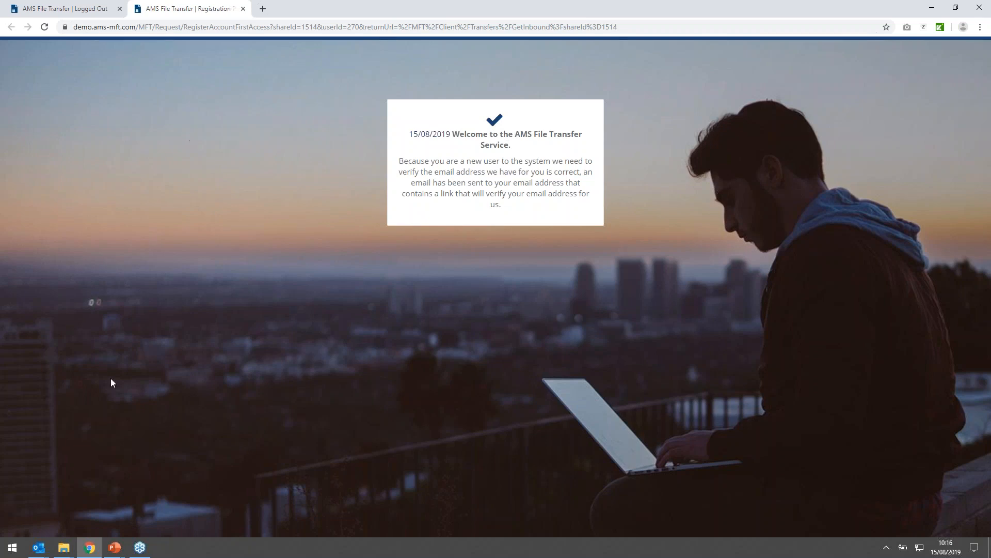
# - Switch to Outlook, open the new "You have been invited to use AMS File Transfer" e-mail and follow its registration link
pyautogui.moveTo(39, 547)
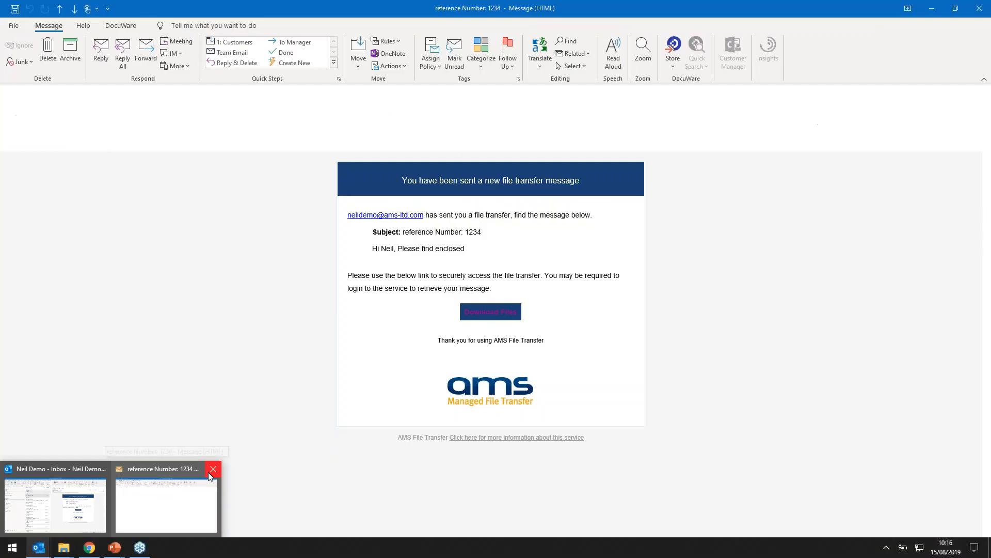
pyautogui.click(213, 468)
pyautogui.click(56, 503)
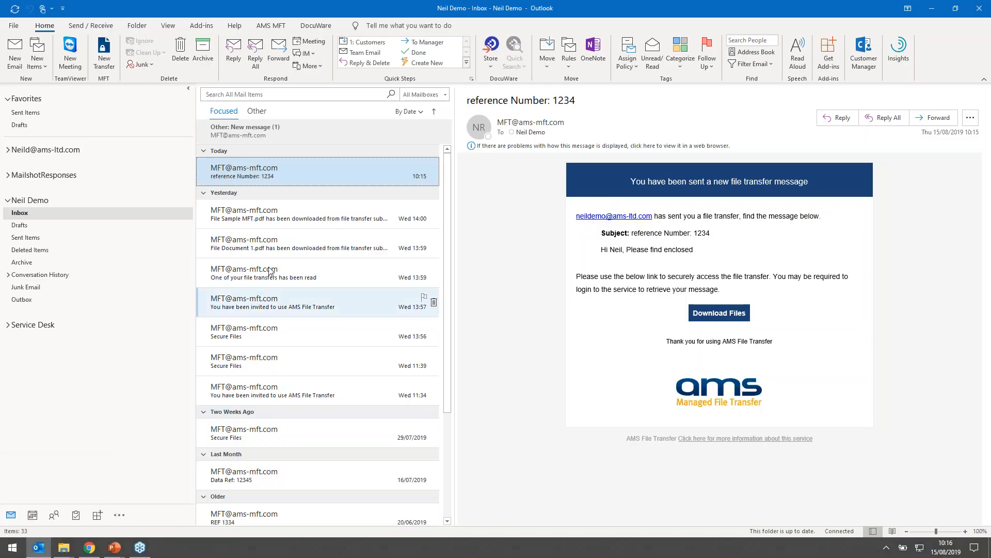
pyautogui.click(256, 113)
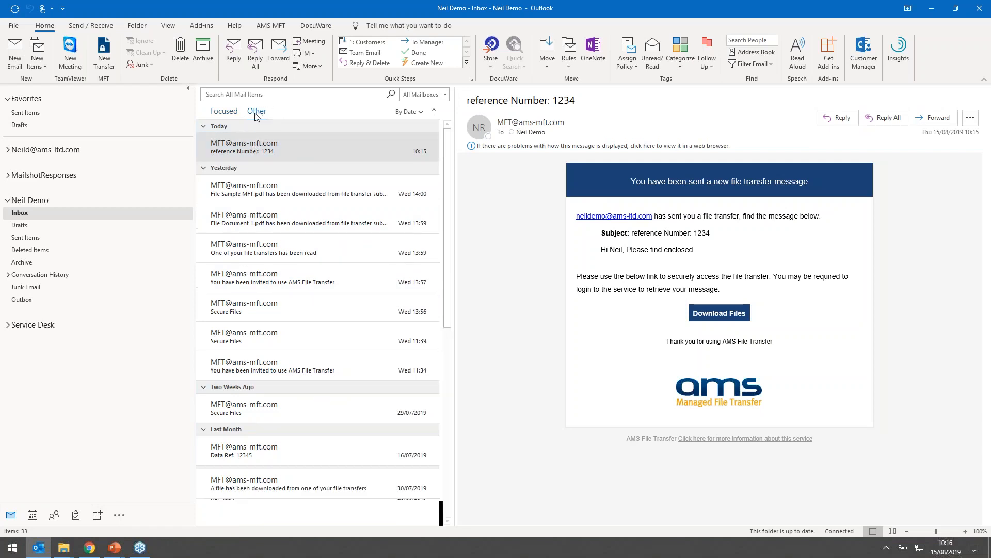
pyautogui.click(224, 112)
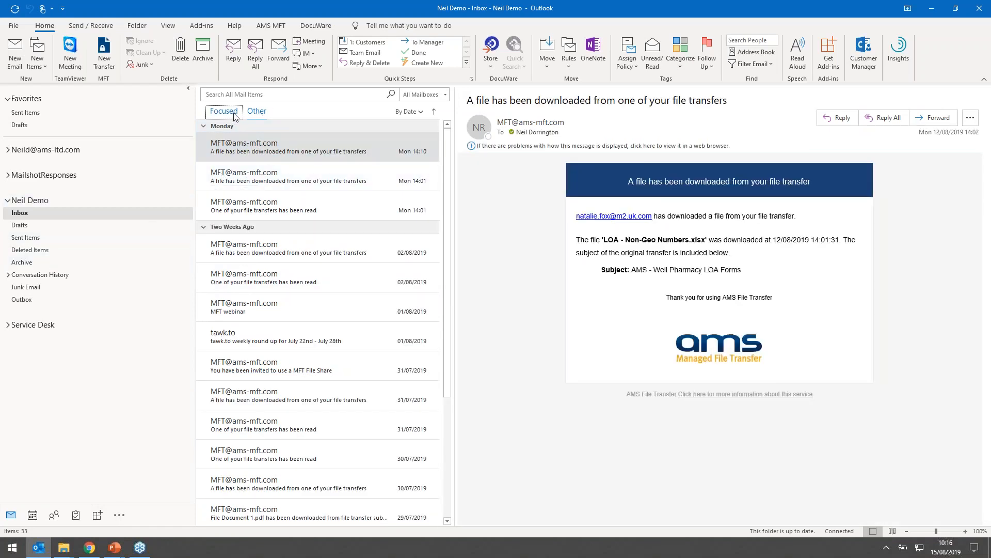
pyautogui.click(248, 156)
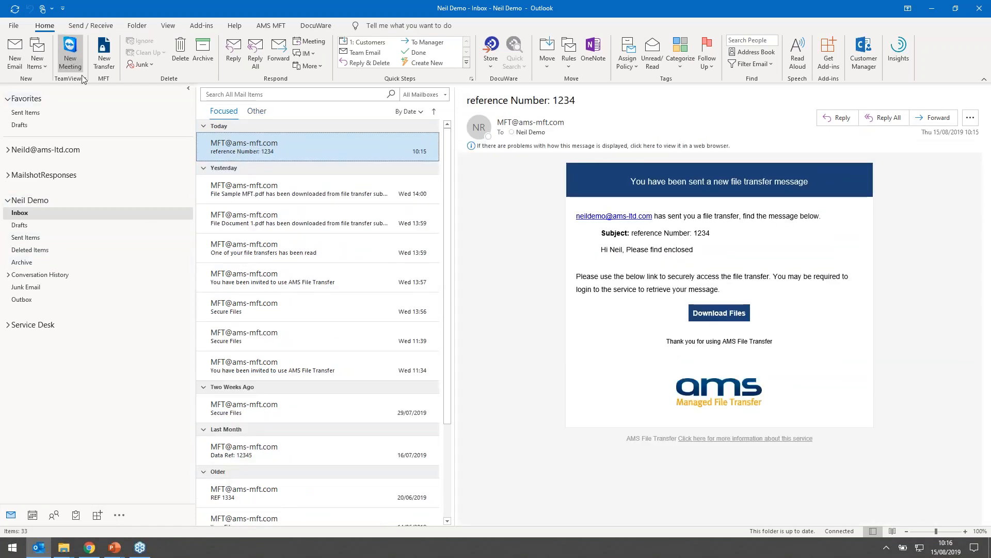
pyautogui.click(337, 154)
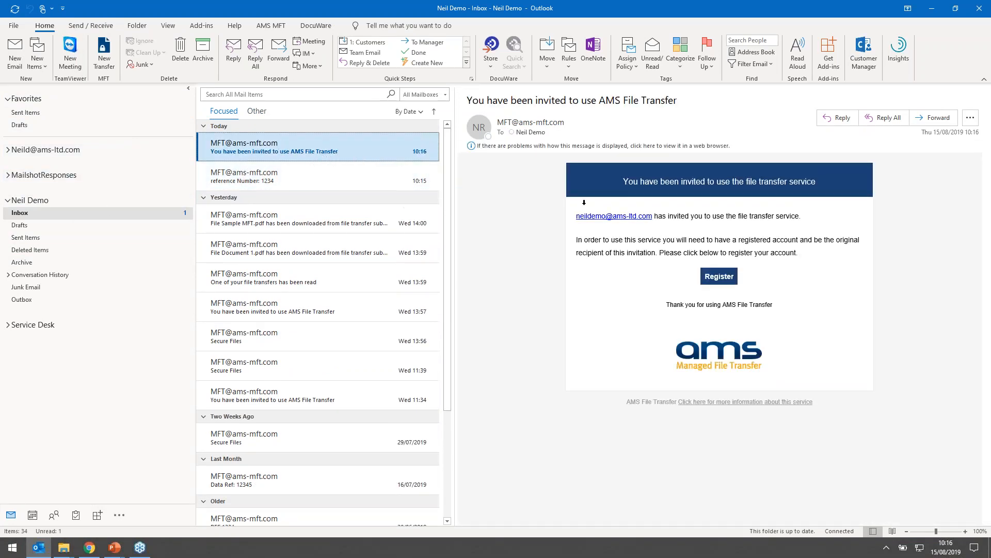
pyautogui.doubleClick(366, 155)
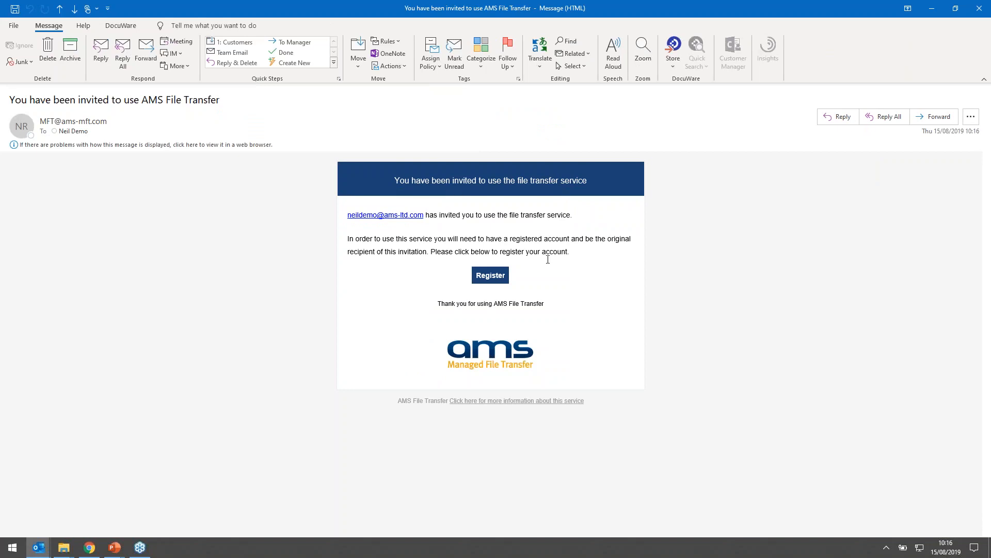
pyautogui.click(496, 278)
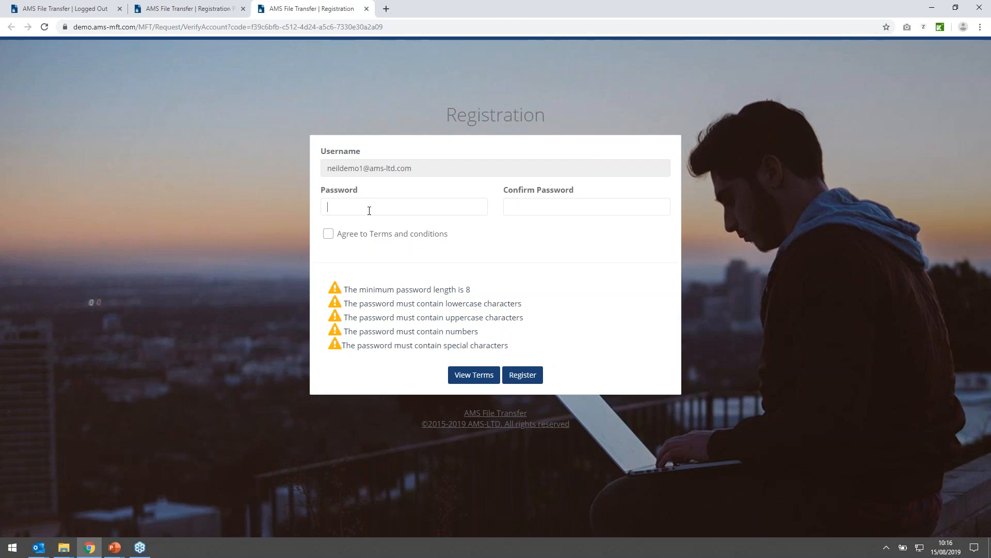
# - Enter and confirm the new account's password, agree to the terms and conditions, and register the account
pyautogui.write('•••••••••••')
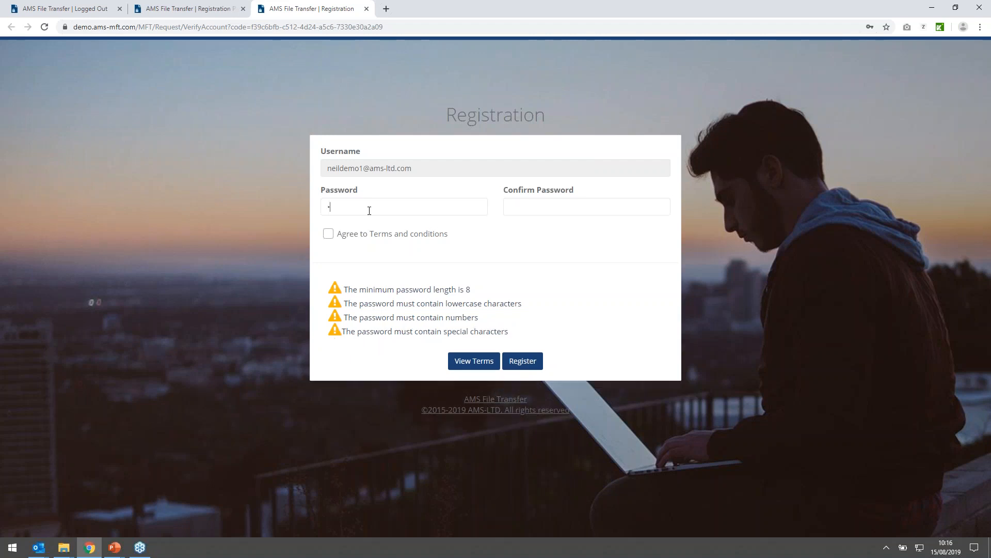
pyautogui.press('Tab')
pyautogui.write('•••••••••••')
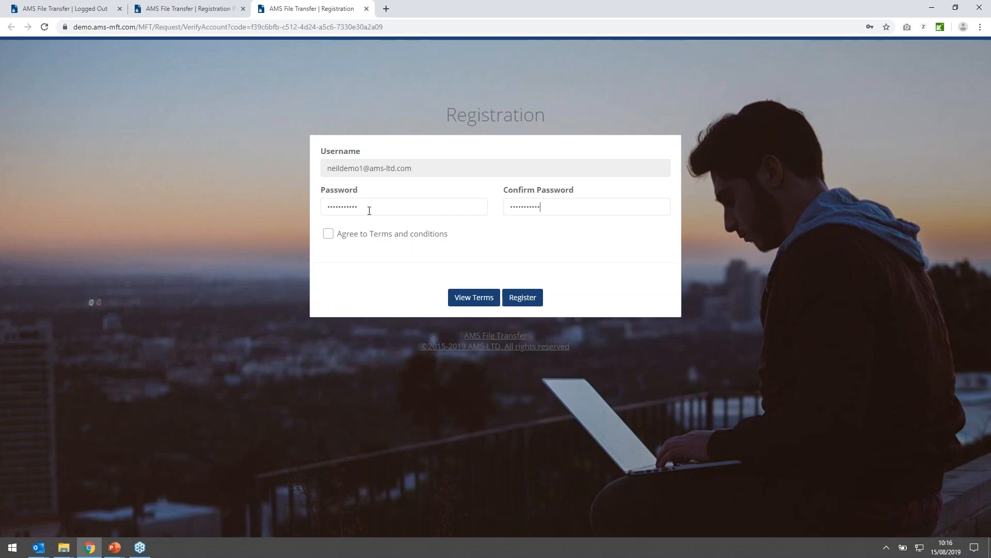
pyautogui.click(328, 234)
pyautogui.click(537, 299)
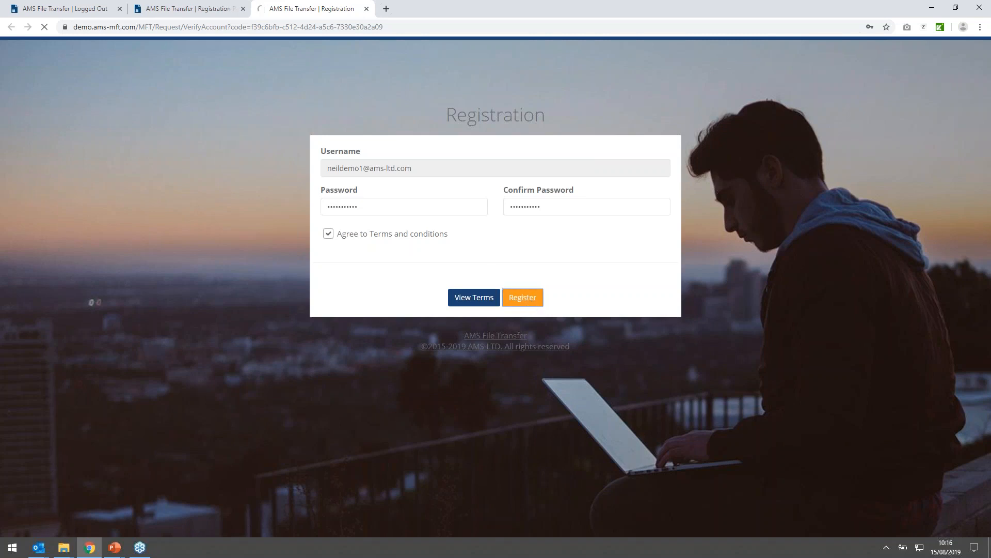
pyautogui.click(461, 181)
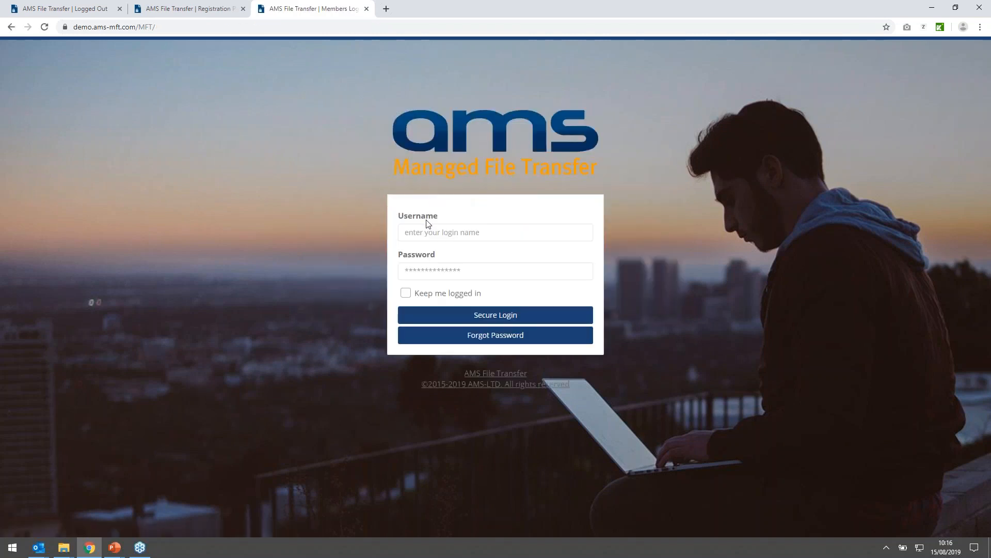
# - Log in to the file transfer portal with the recipient's username and account password
pyautogui.click(422, 231)
pyautogui.press('Tab')
pyautogui.write('***********')
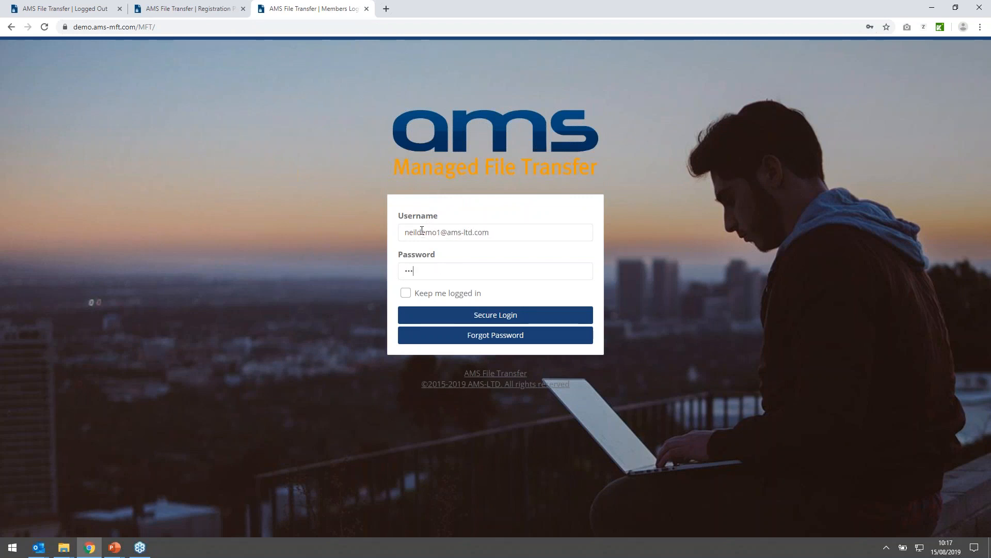
pyautogui.press('Return')
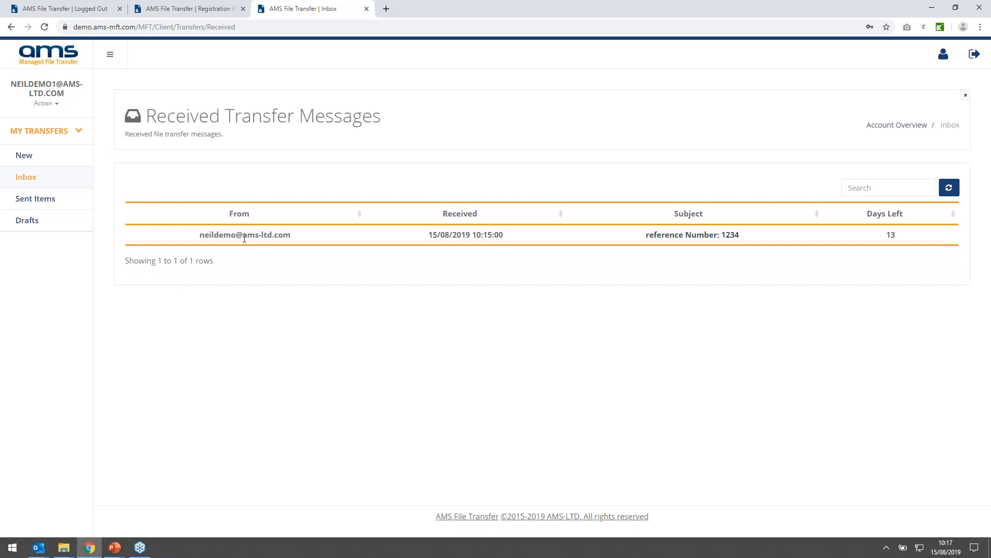
# - Open the received "reference Number: 1234" transfer and highlight the text of its secure note
pyautogui.click(242, 235)
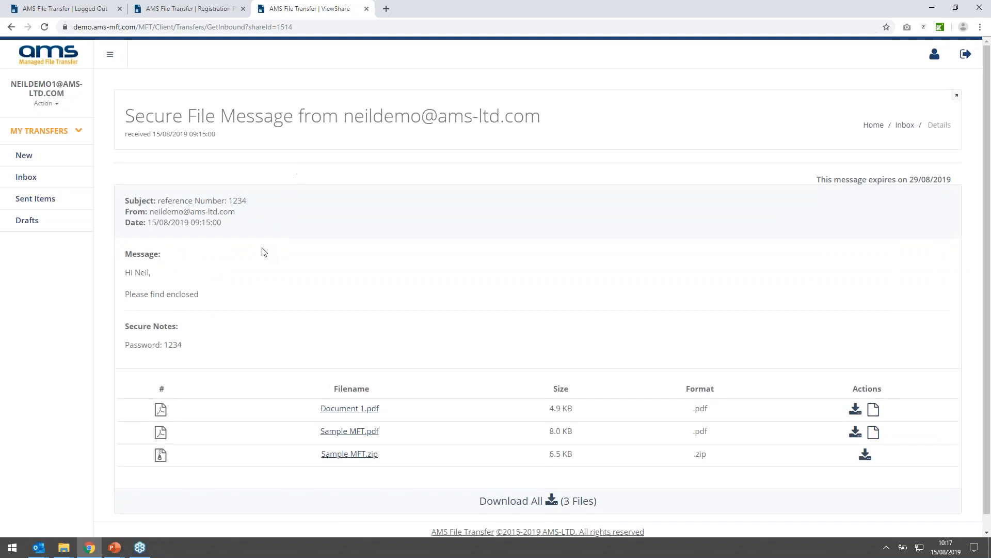
pyautogui.scroll(-1, 276, 288)
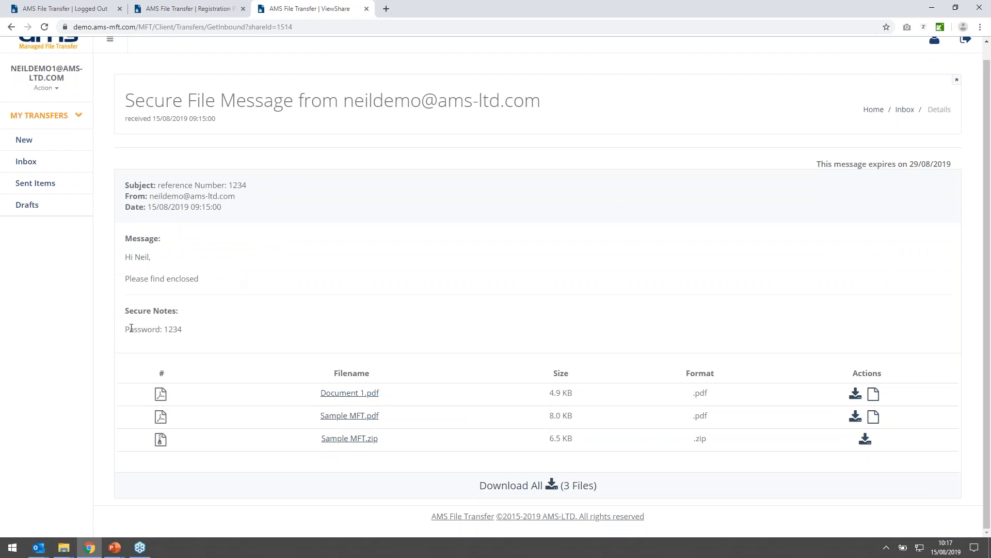
pyautogui.moveTo(127, 326); pyautogui.dragTo(184, 331)
# - Download Sample MFT.pdf and preview Document 1.pdf in the browser, closing the preview when done
pyautogui.click(856, 419)
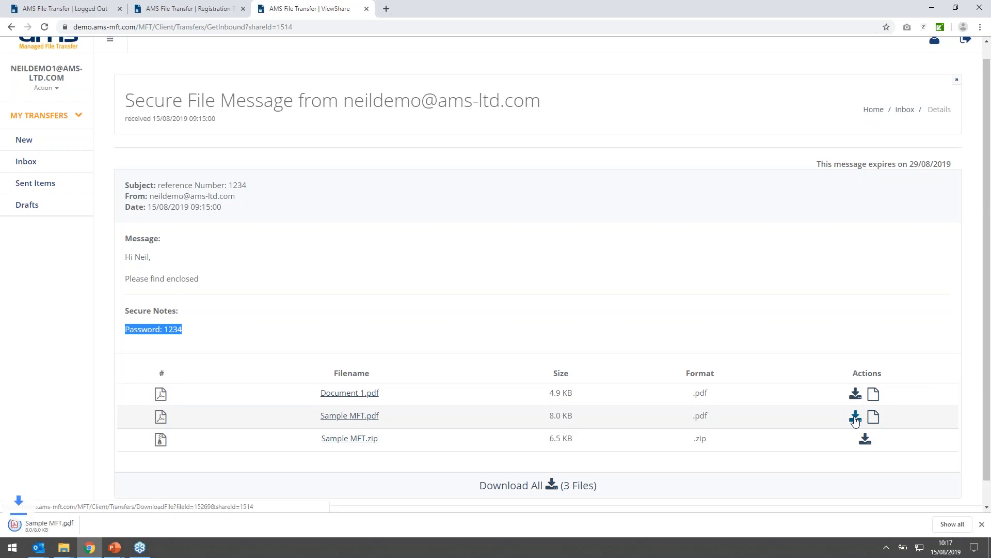
pyautogui.click(873, 395)
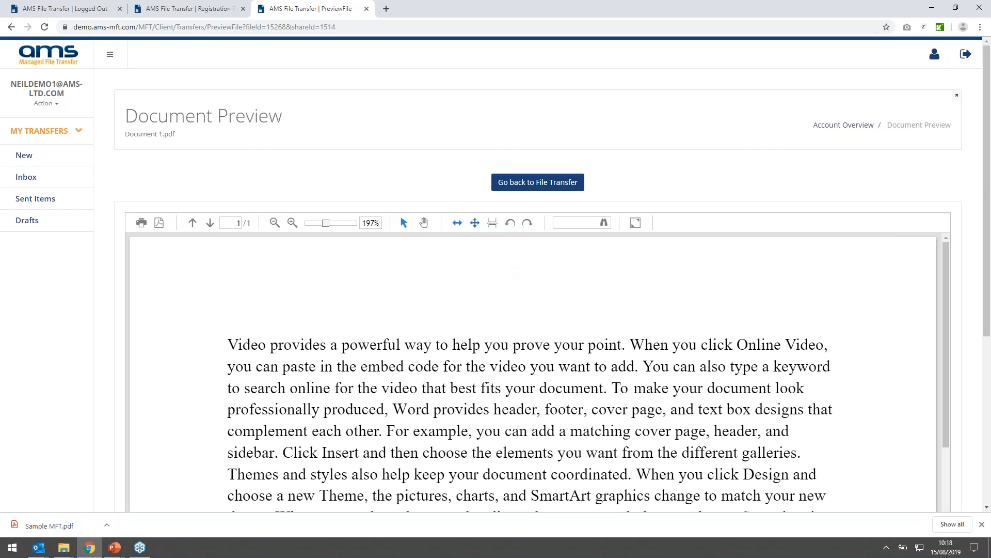
pyautogui.click(366, 9)
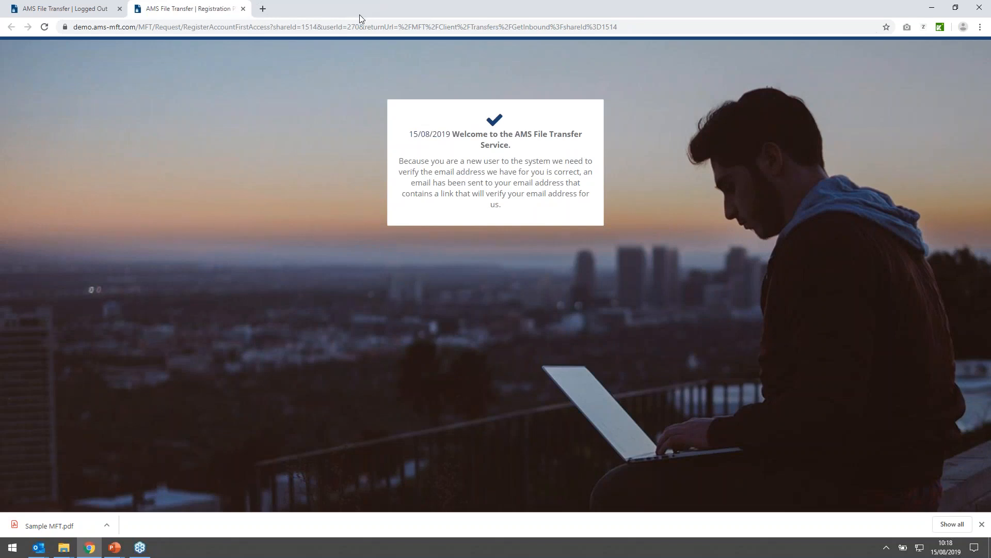
pyautogui.click(238, 27)
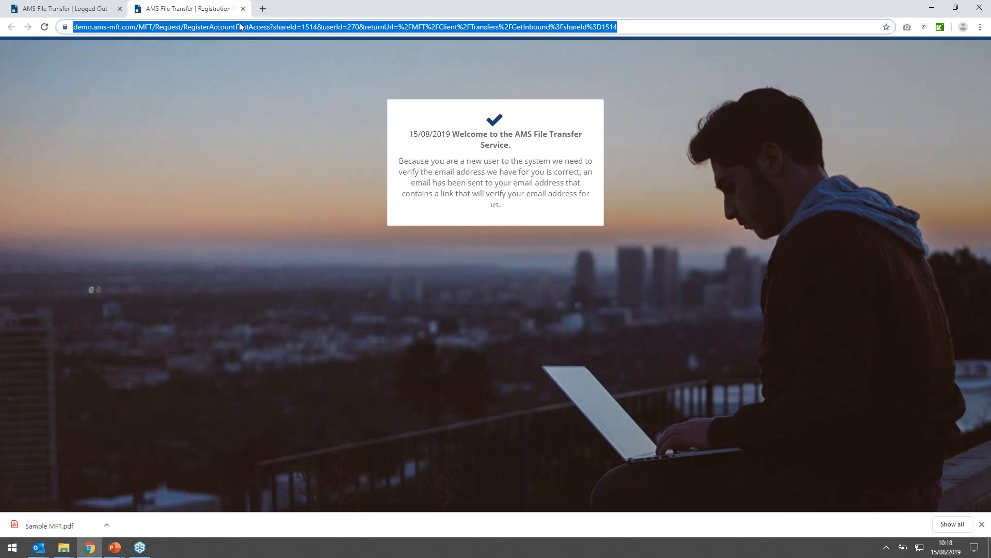
pyautogui.write('l')
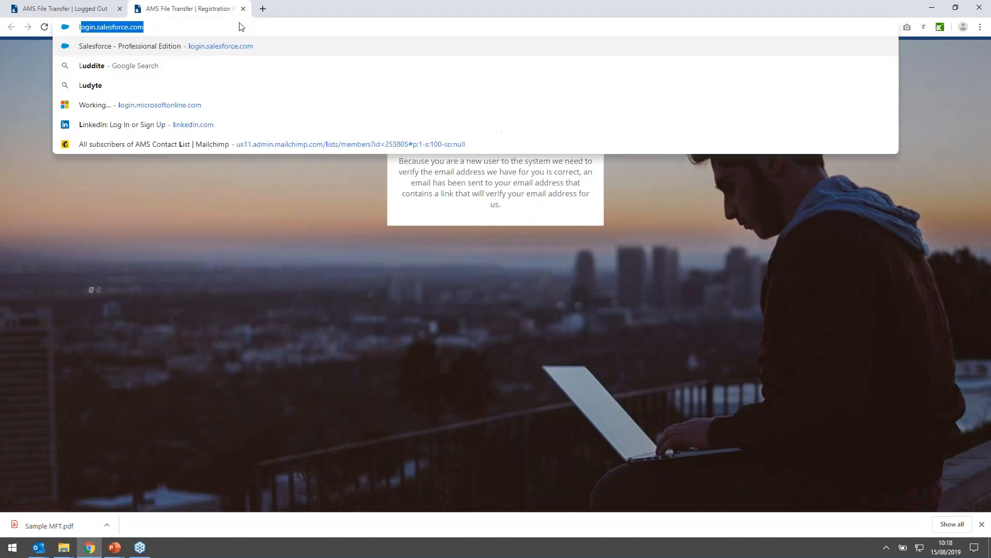
pyautogui.press('BackSpace')
pyautogui.press('BackSpace')
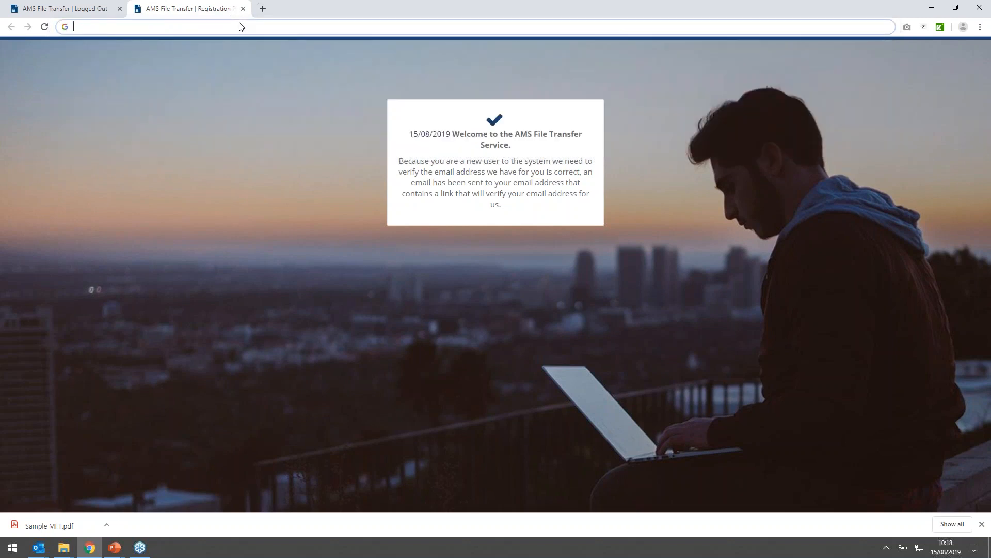
pyautogui.click(273, 107)
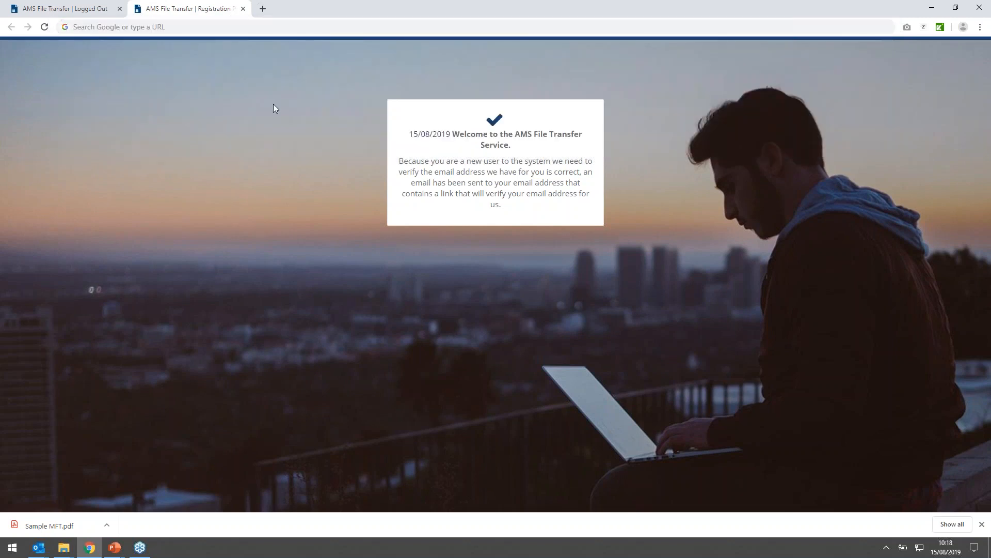
# - Reload the registration page and shorten its address to demo.ams-mft.com to bring up the portal's login page
pyautogui.press('F5')
pyautogui.moveTo(154, 28); pyautogui.dragTo(698, 42)
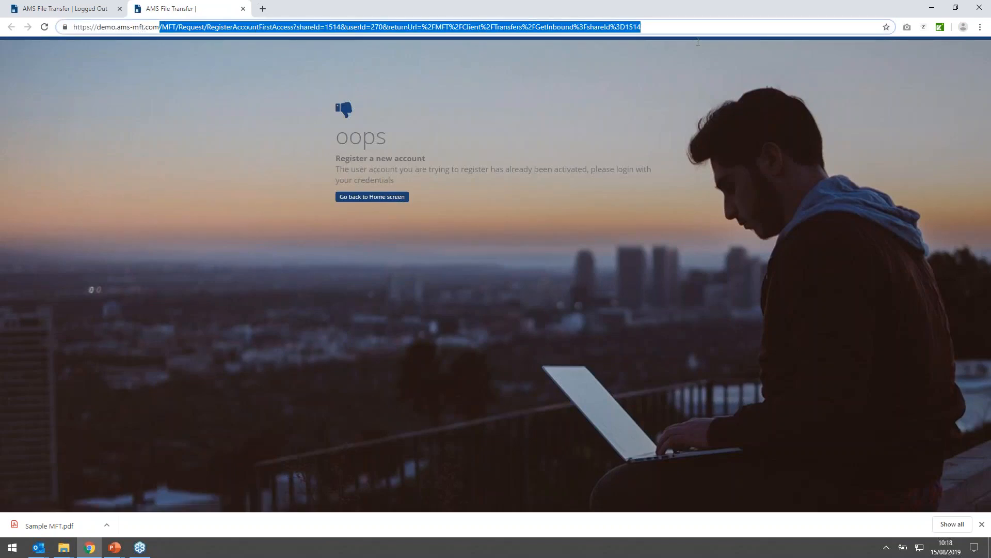
pyautogui.press('BackSpace')
pyautogui.press('Return')
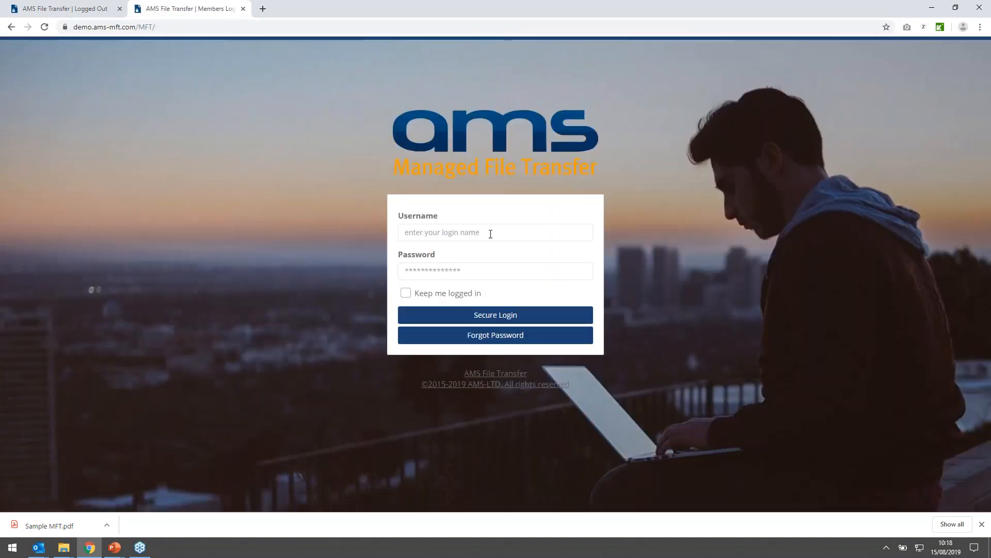
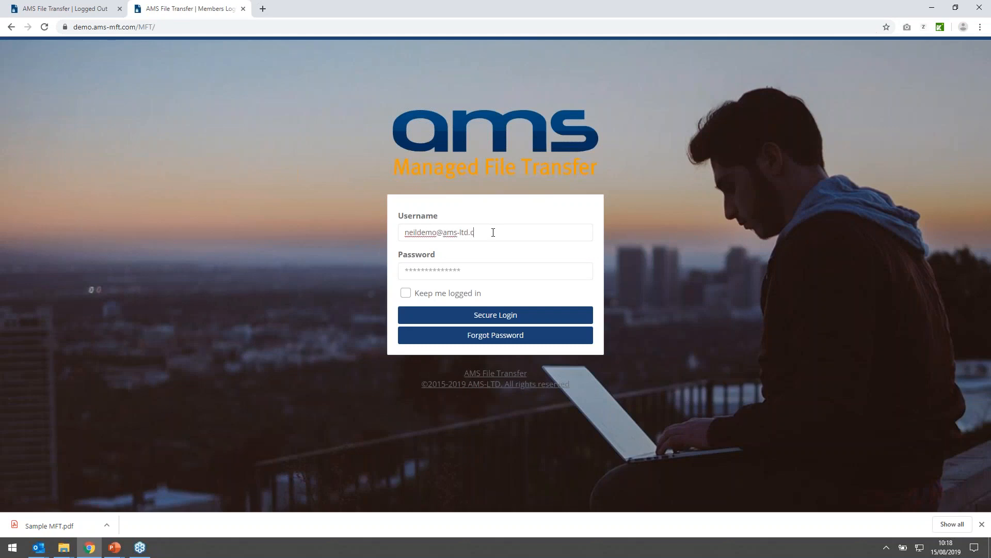
# - Log in to the portal as the transfer's sender with the sender's username and password
pyautogui.write('••')
pyautogui.press('Return')
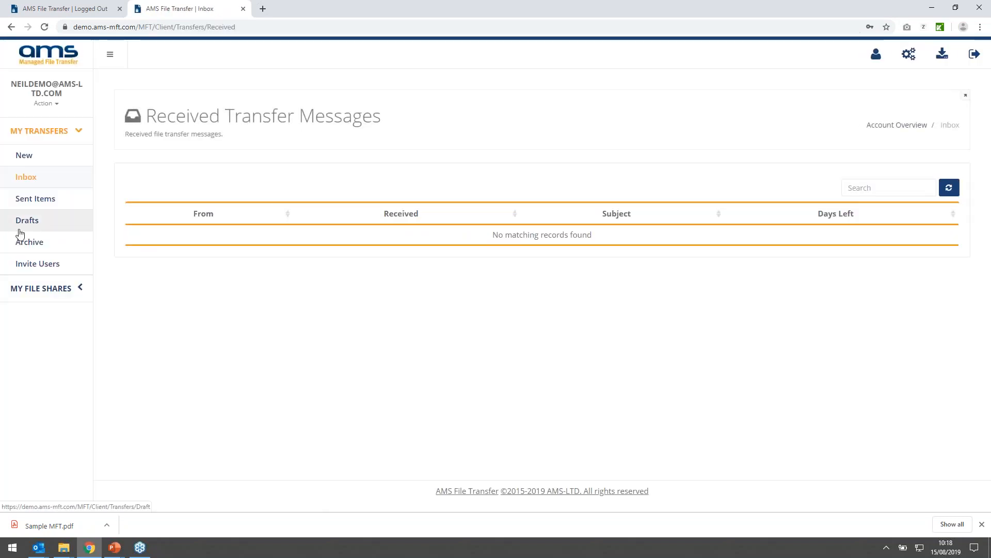
# - Open the sent "reference Number: 1234" transfer and recall Sample MFT.zip from its files
pyautogui.click(21, 199)
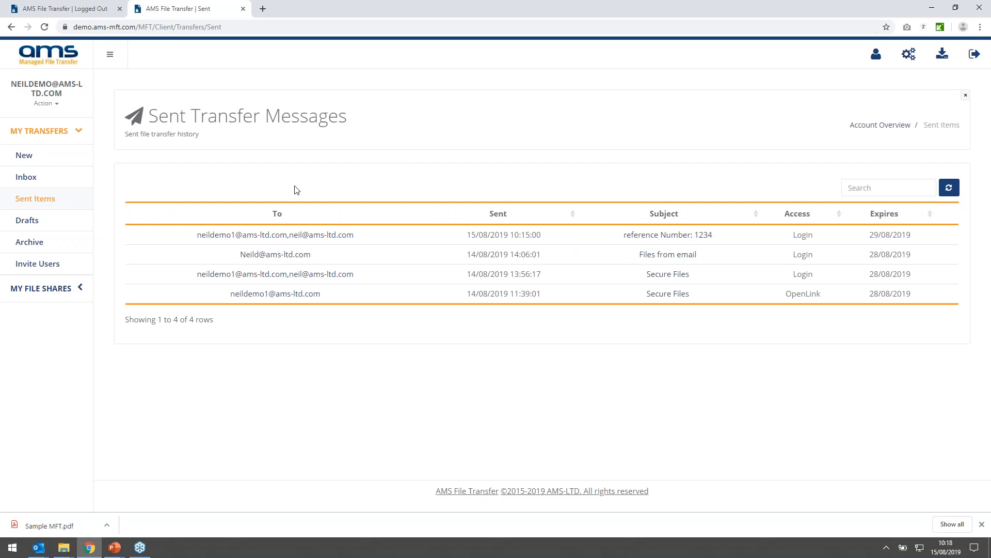
pyautogui.click(286, 241)
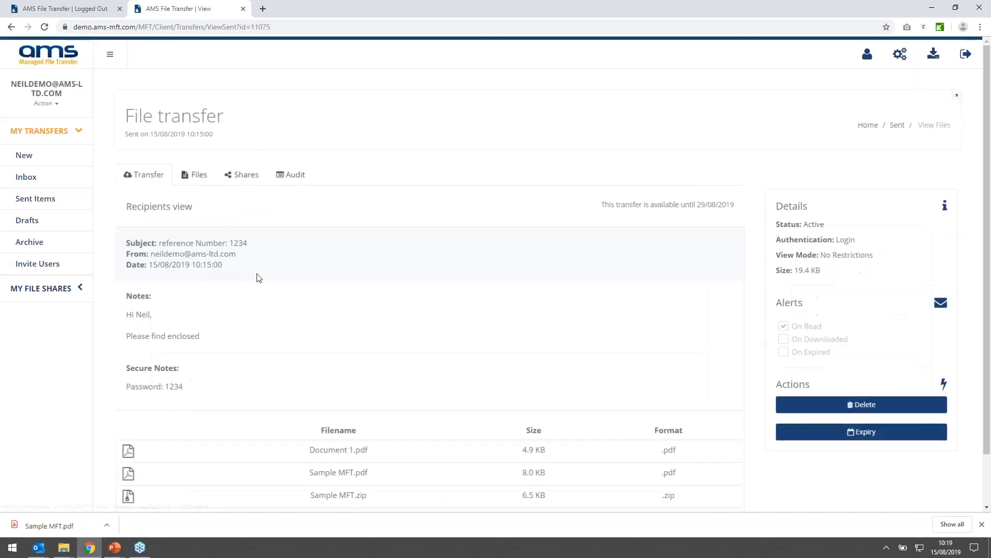
pyautogui.scroll(-1, 297, 266)
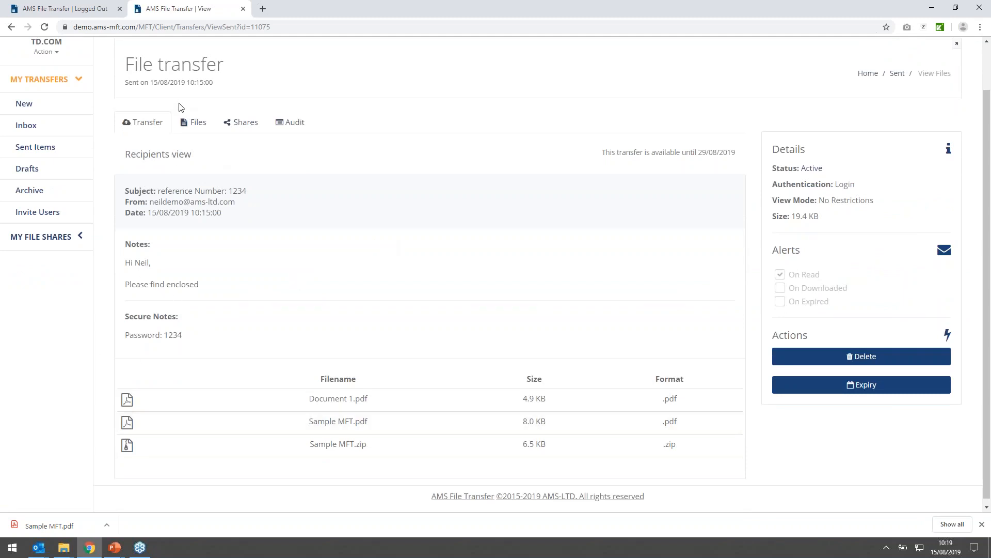
pyautogui.click(195, 123)
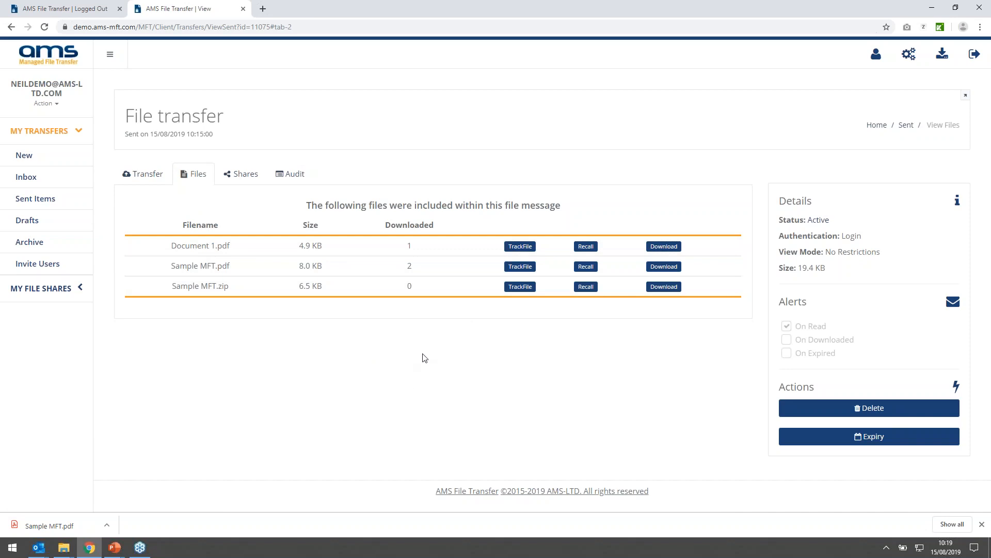
pyautogui.click(586, 287)
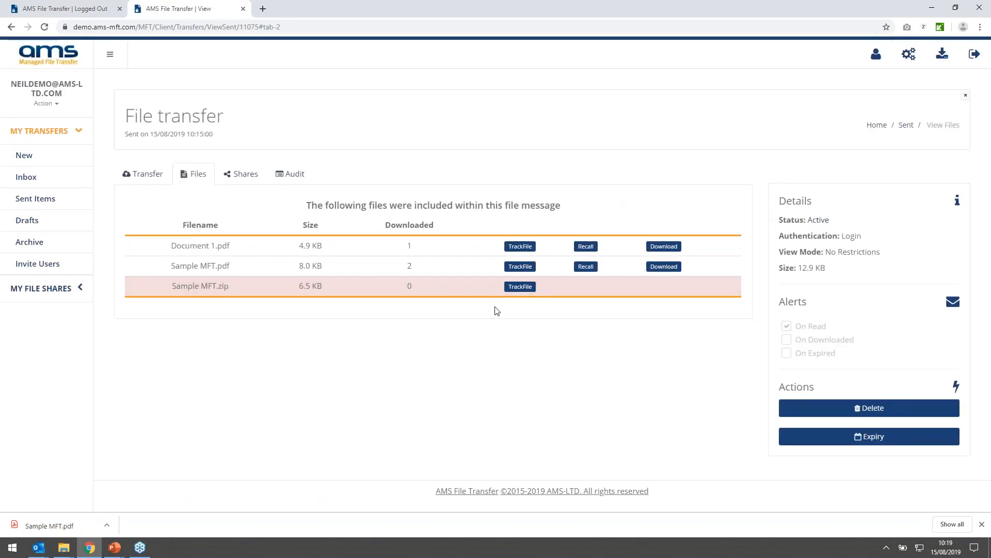
# - Remove access for the recipient who has not viewed the transfer, and open the transfer's audit log
pyautogui.click(239, 178)
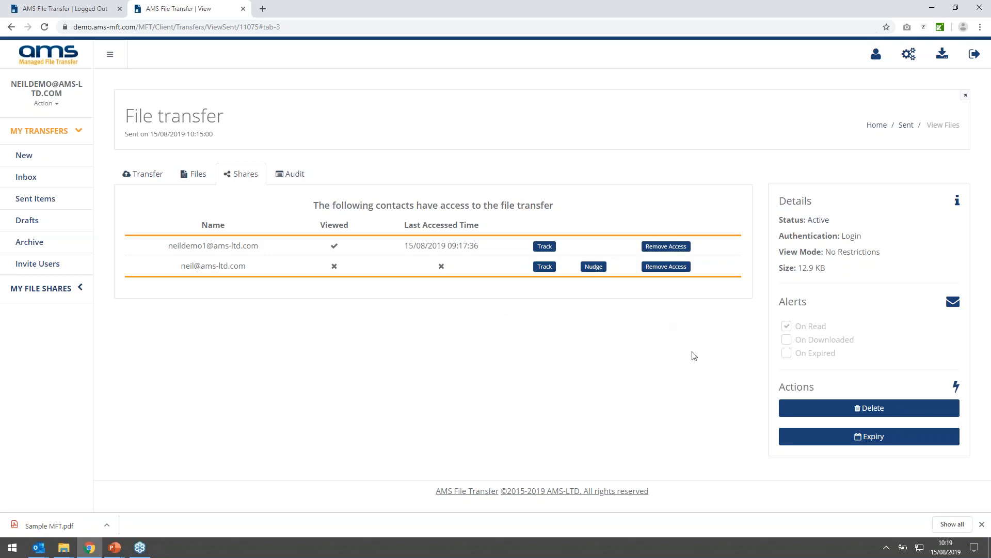
pyautogui.click(666, 267)
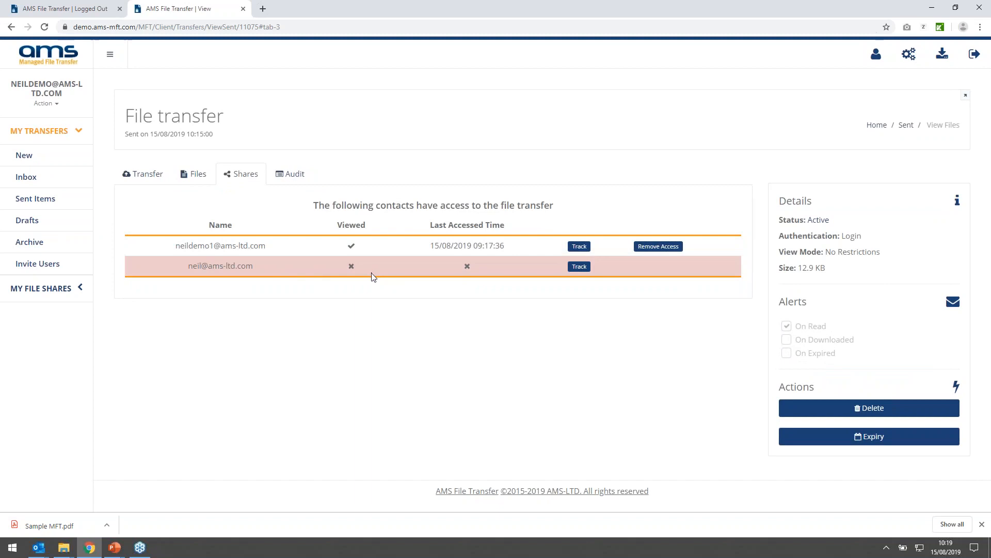
pyautogui.click(282, 178)
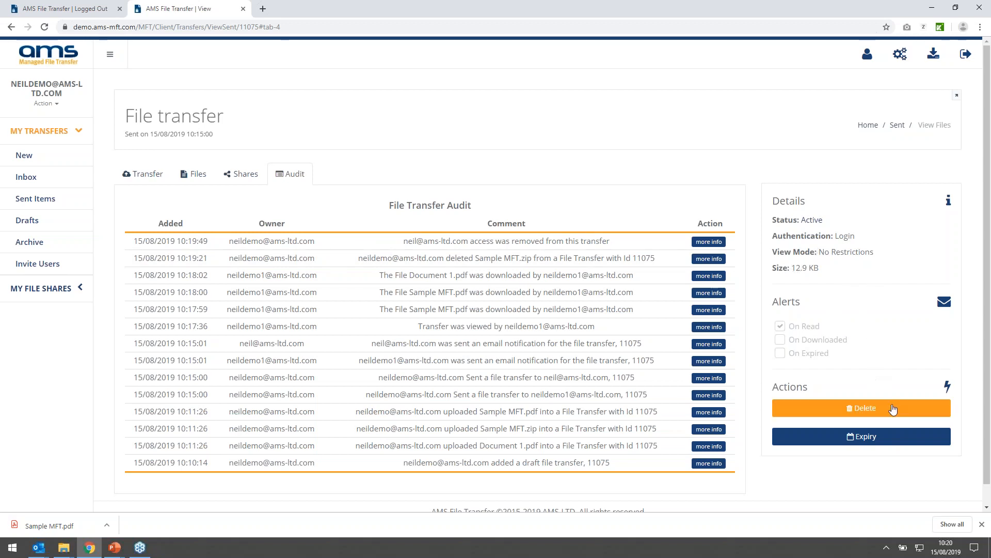
# - Check the expiry date setting and its calendar for the sent transfer, and leave it without saving a change
pyautogui.click(912, 444)
pyautogui.click(496, 188)
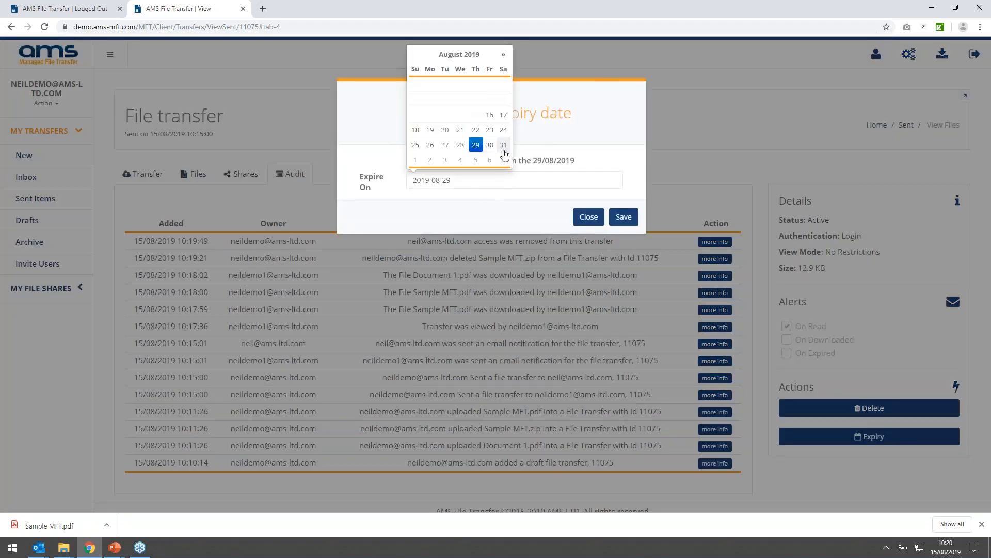
pyautogui.click(590, 218)
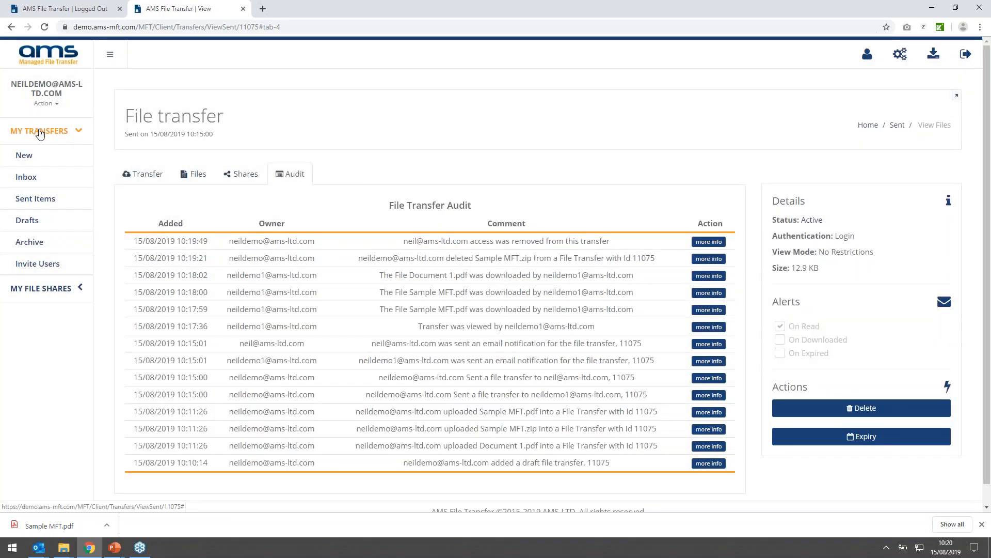
pyautogui.click(39, 130)
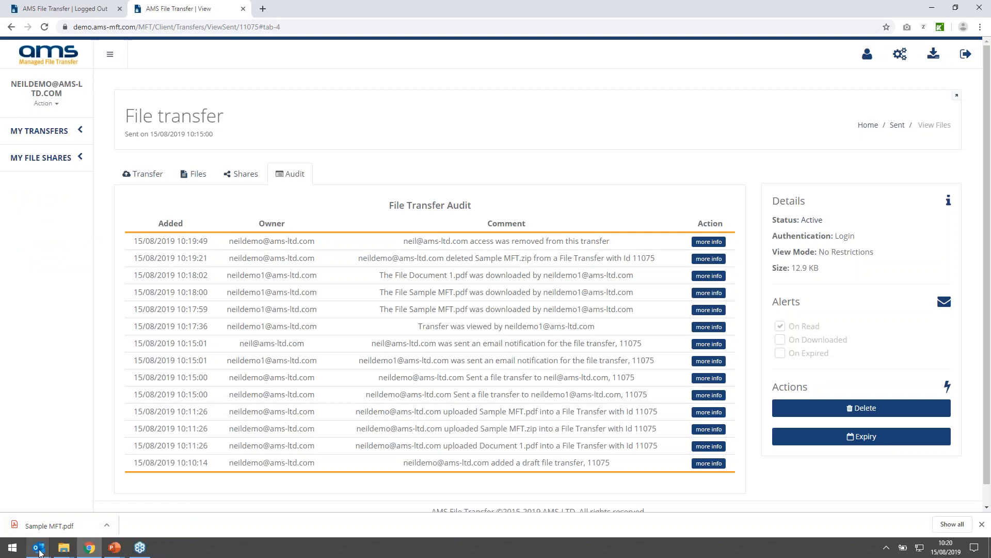
# - Switch to Outlook, start a new MFT transfer message and address it to the recipient's e-mail
pyautogui.moveTo(39, 551)
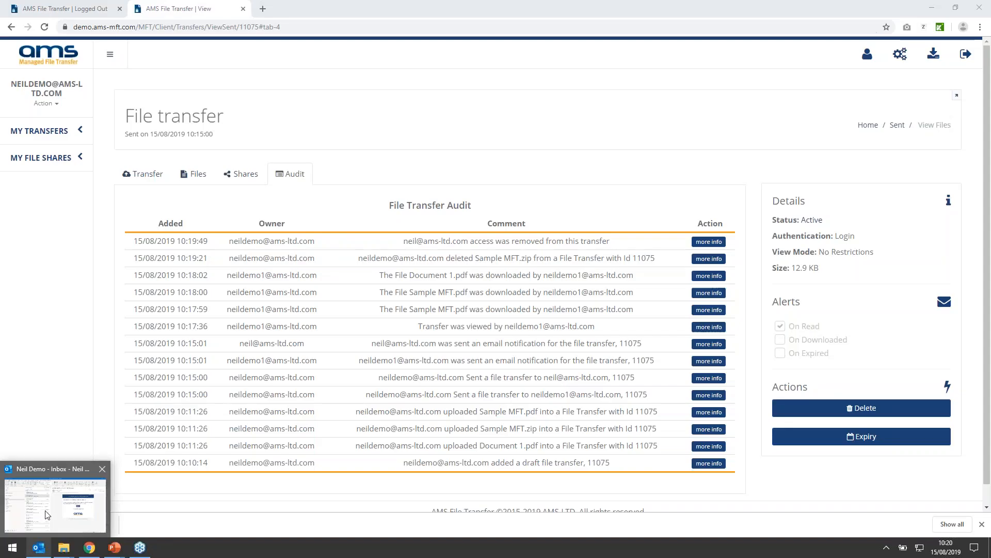
pyautogui.click(46, 515)
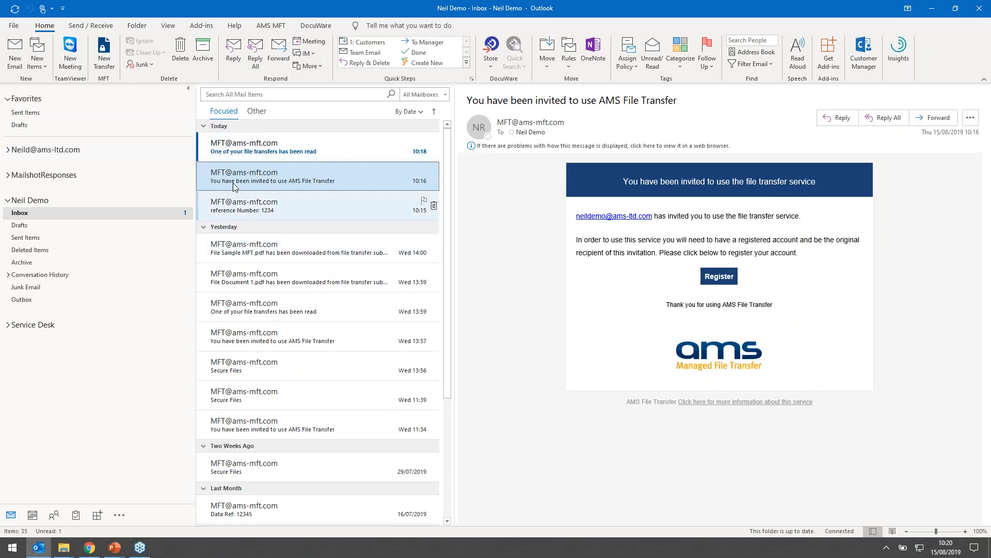
pyautogui.click(105, 63)
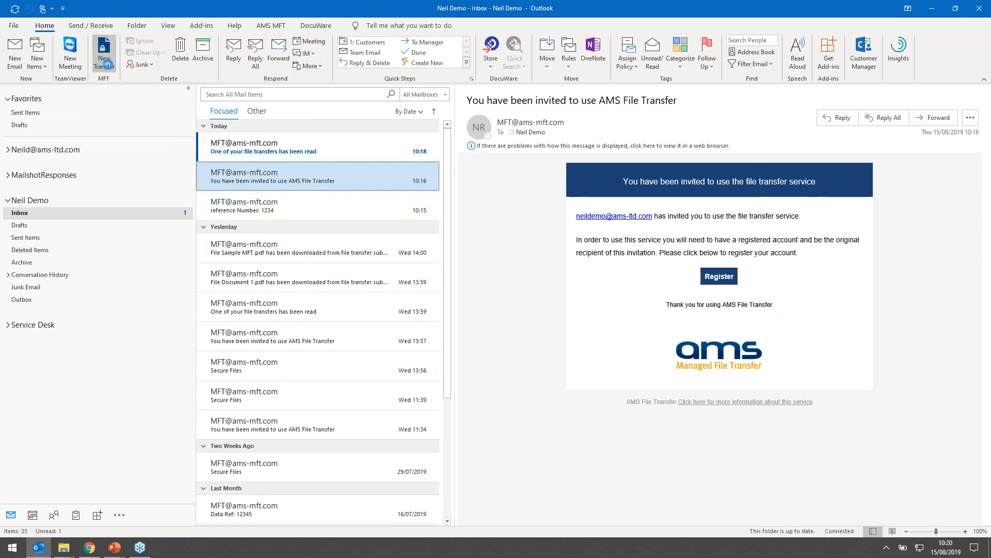
pyautogui.hotkey('ctrl', 'n')
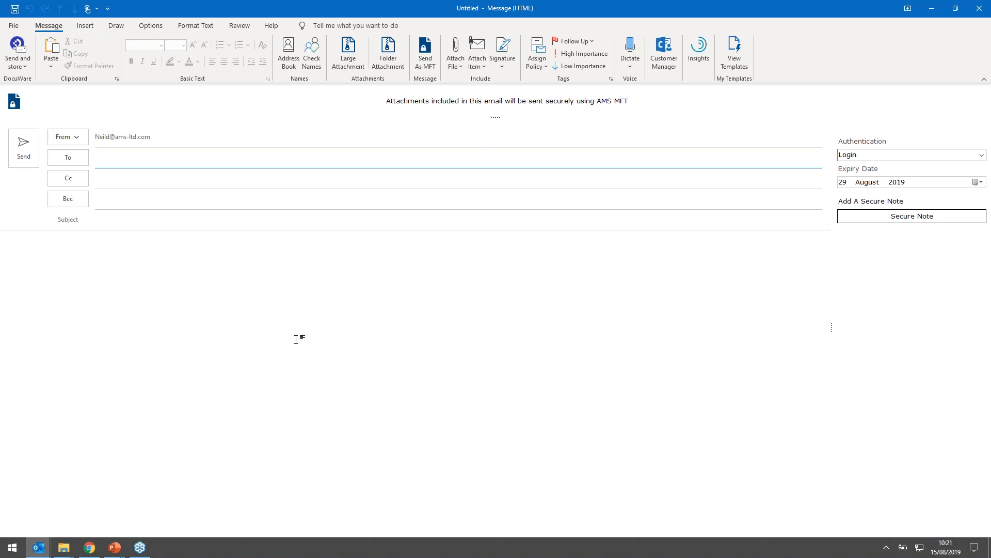
pyautogui.click(132, 162)
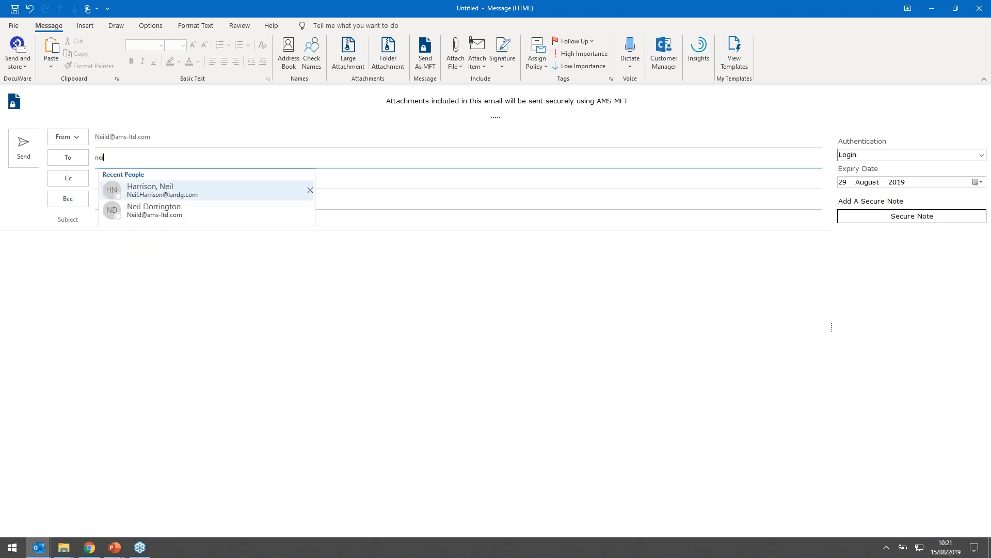
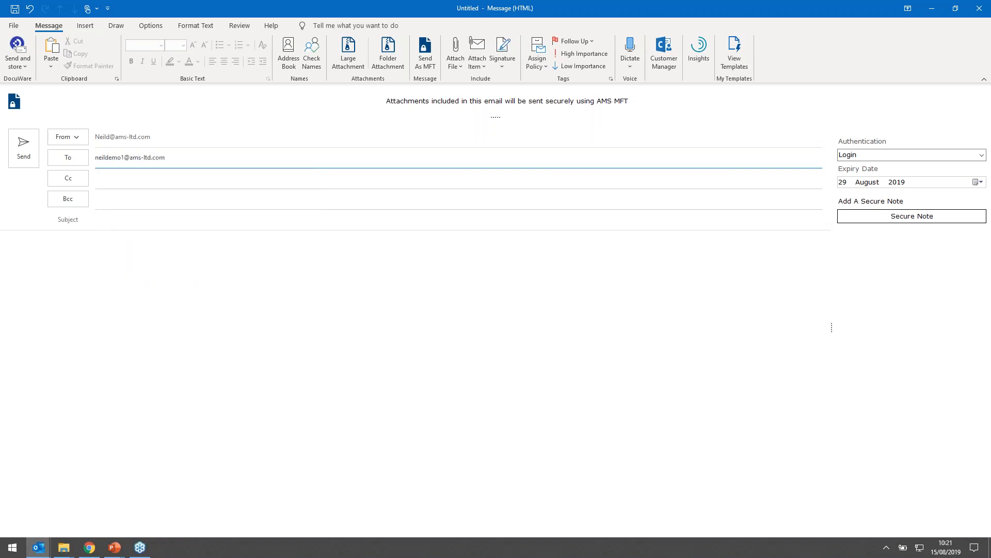
# - Give the message the subject "Files" and write a greeting to the recipient followed by "Please find attached" in the body
pyautogui.click(147, 236)
pyautogui.click(139, 228)
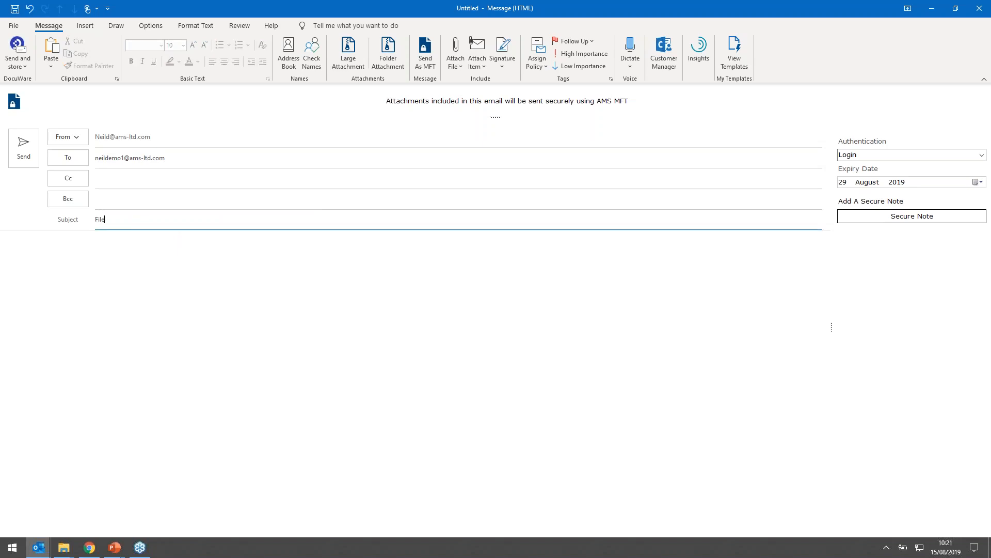
pyautogui.press('Tab')
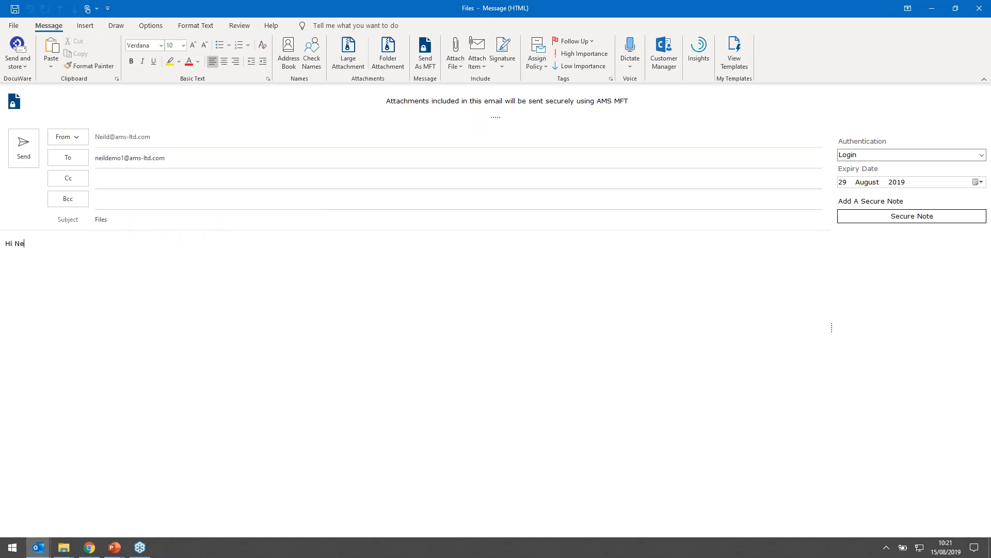
pyautogui.press('Return')
pyautogui.write('PLease find attached')
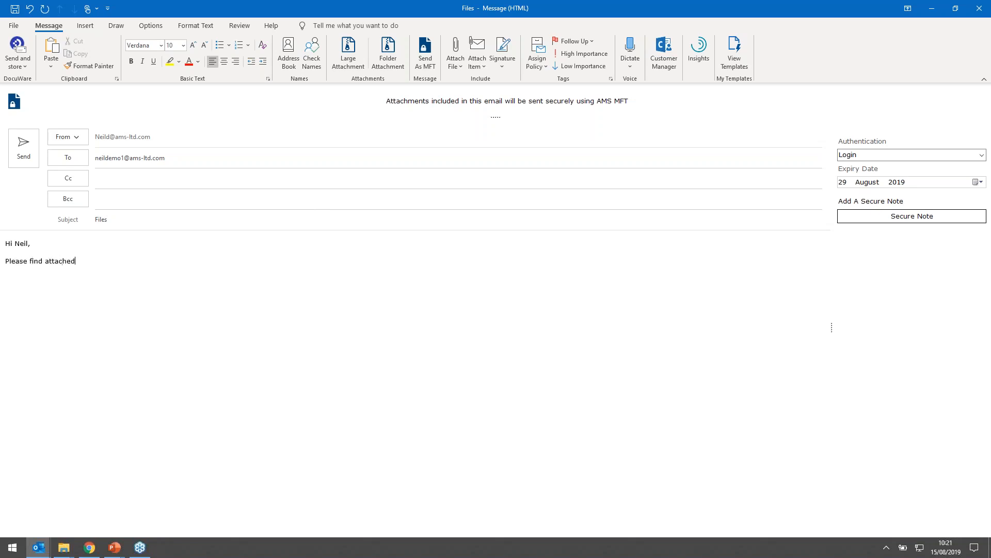
# - Add Document 1.pdf and Sample MFT.pdf from the MFT folder as large attachments and send the message
pyautogui.click(346, 59)
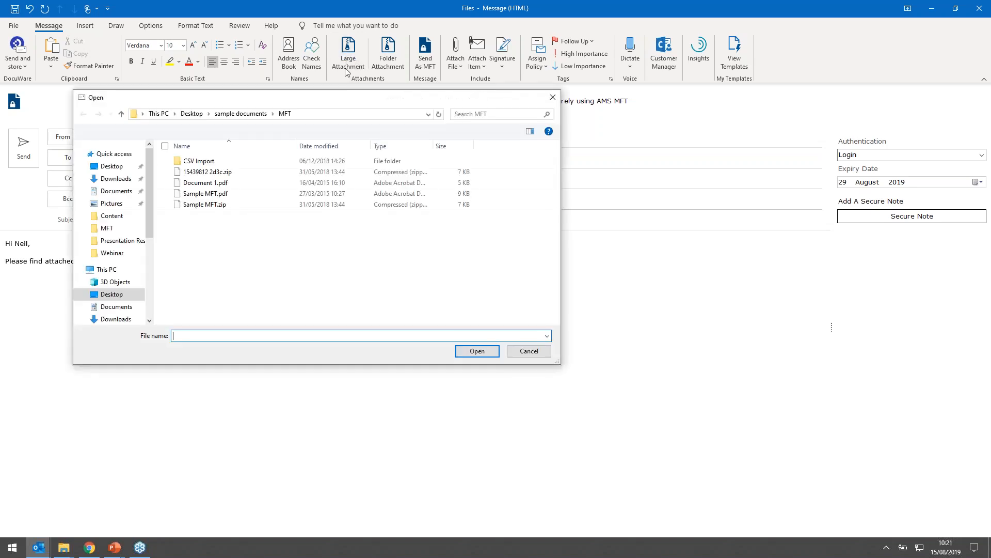
pyautogui.click(219, 185)
pyautogui.keyDown('ctrl'); pyautogui.click(217, 194); pyautogui.keyUp('ctrl')
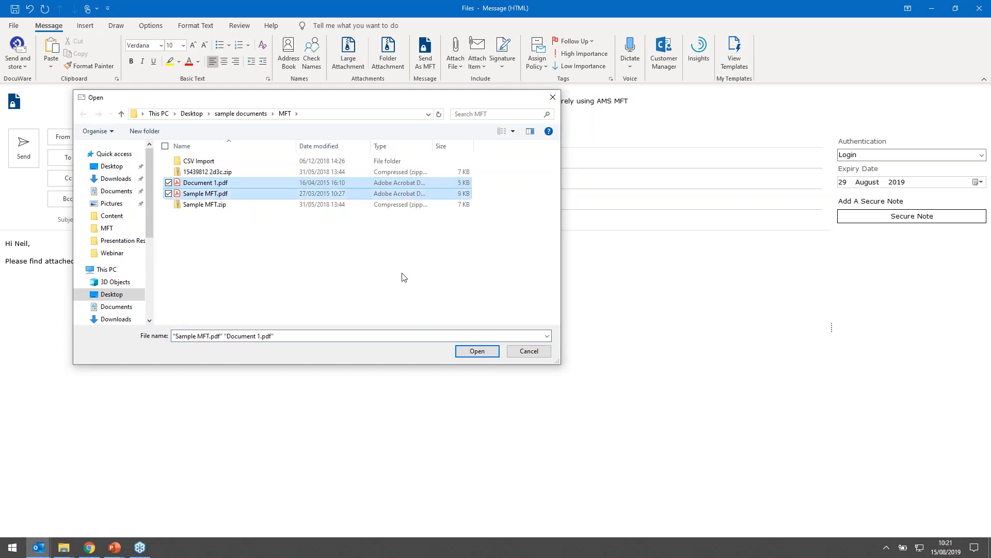
pyautogui.click(485, 352)
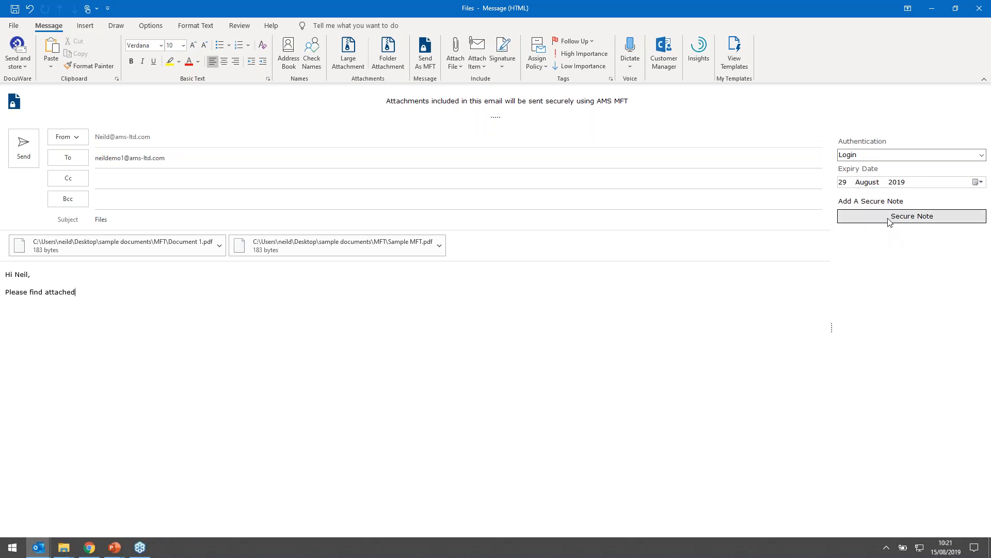
pyautogui.click(21, 155)
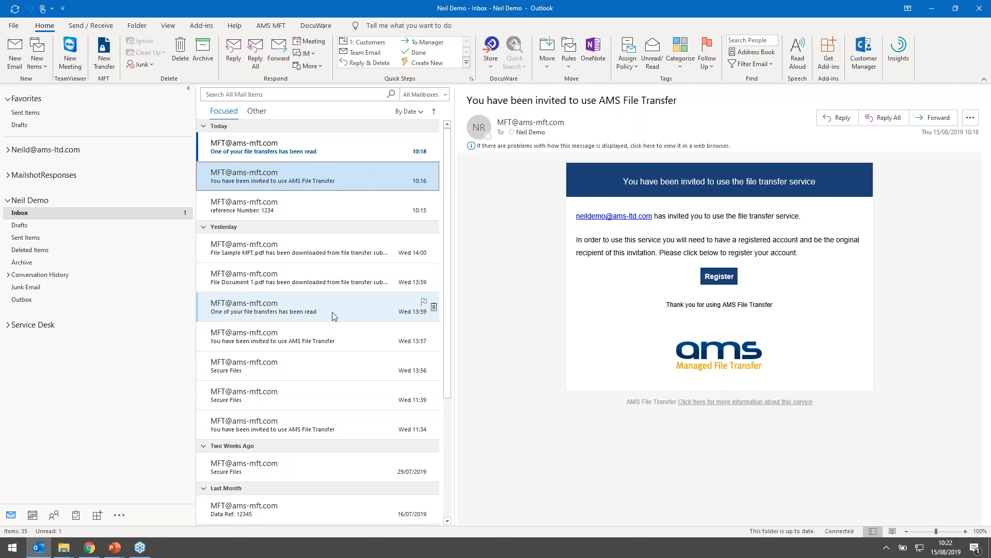
# - Return to the file transfer portal in the browser and create a new file share named Contracts
pyautogui.click(933, 9)
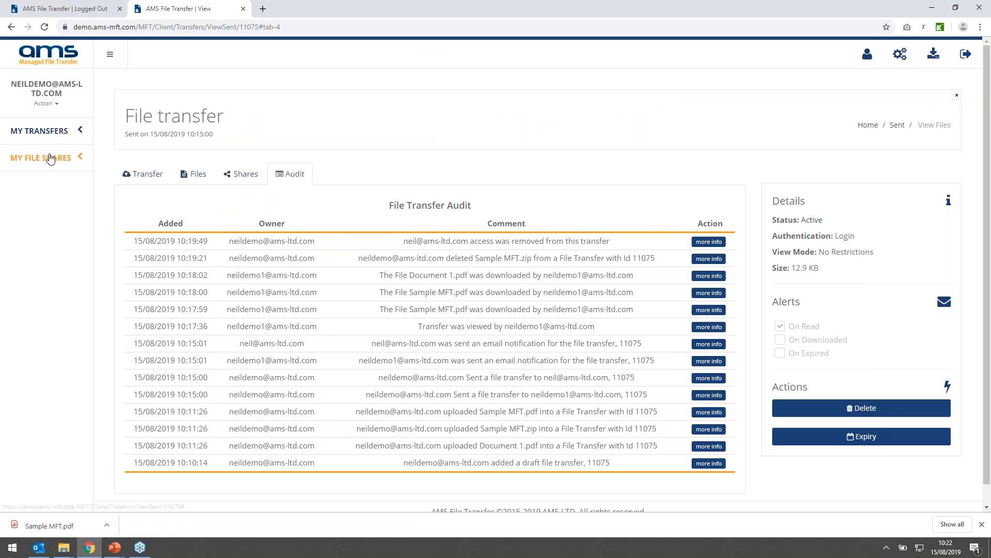
pyautogui.click(57, 158)
pyautogui.click(61, 183)
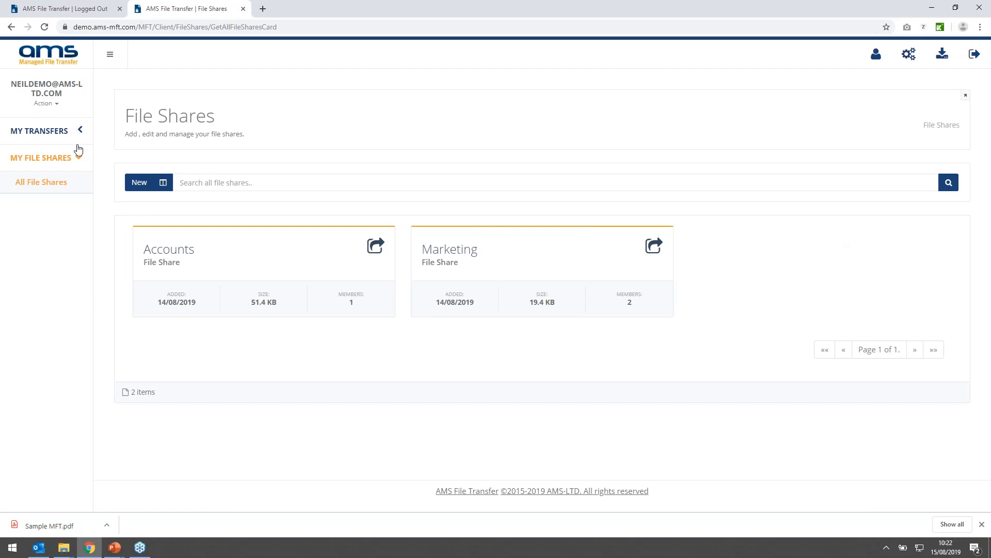
pyautogui.click(141, 188)
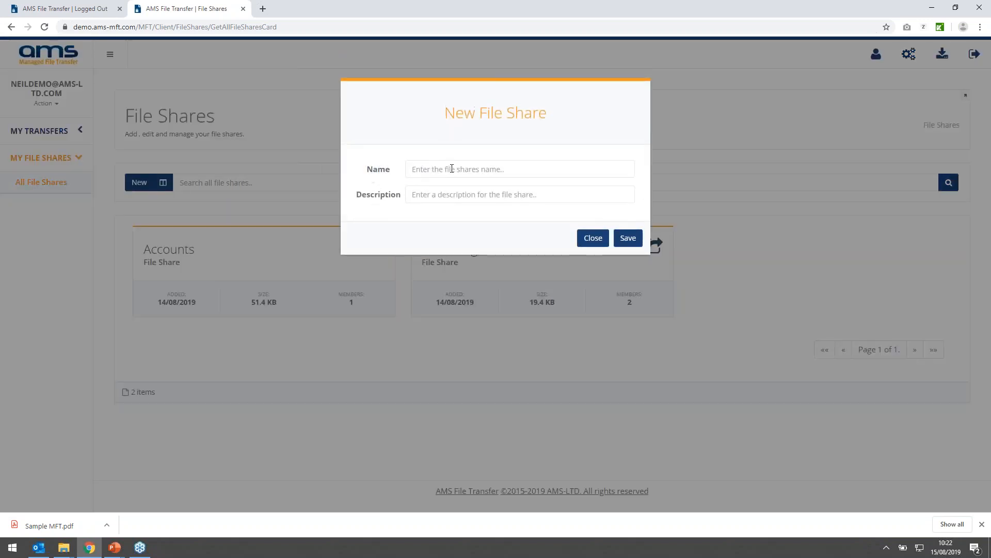
pyautogui.write('Contracts')
pyautogui.click(628, 238)
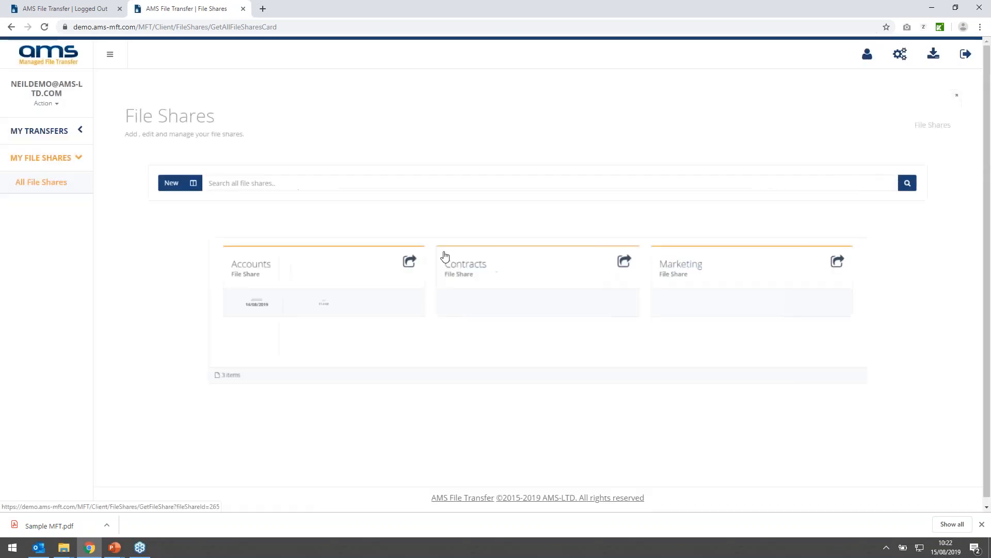
# - Open the Contracts file share and create a folder named Internal in it
pyautogui.click(491, 261)
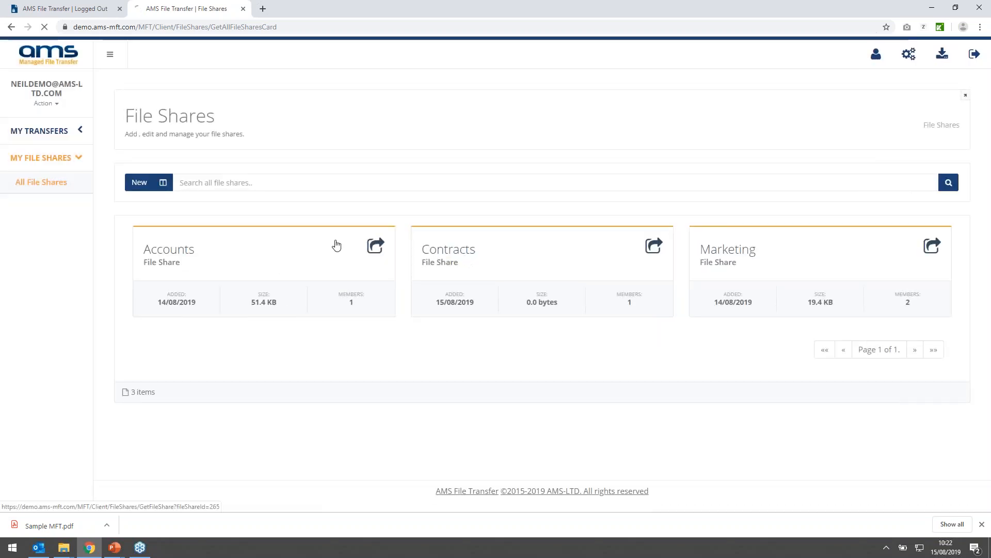
pyautogui.click(167, 213)
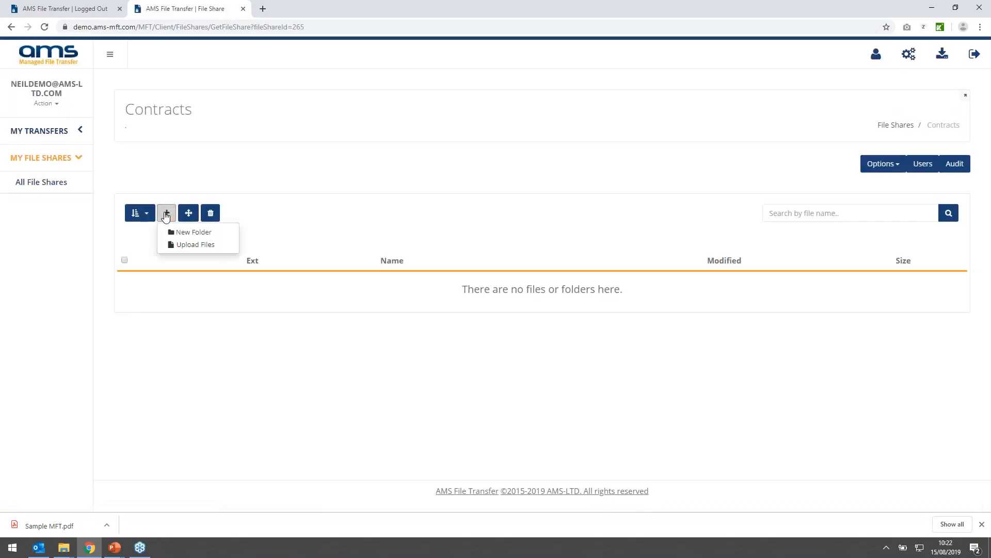
pyautogui.click(187, 232)
pyautogui.click(429, 162)
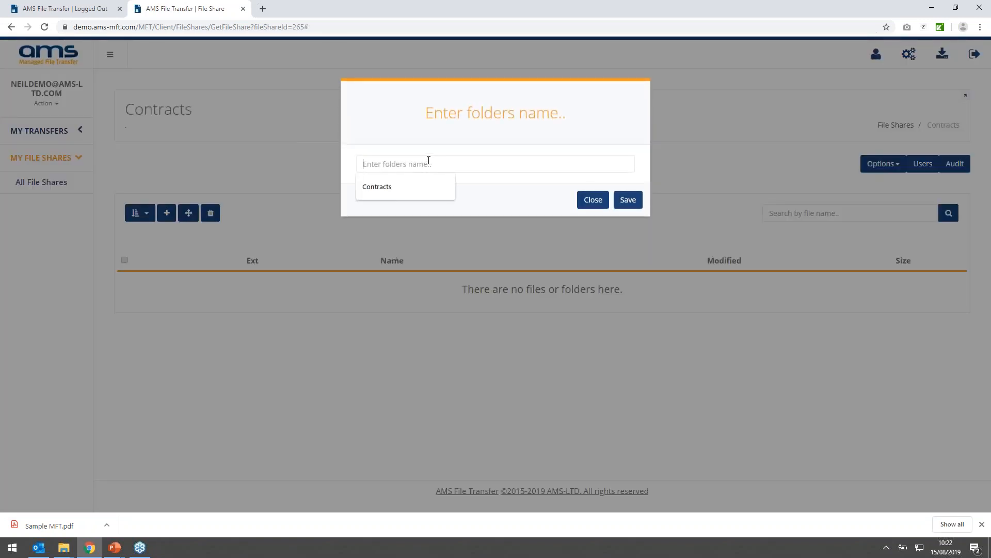
pyautogui.write('Internal')
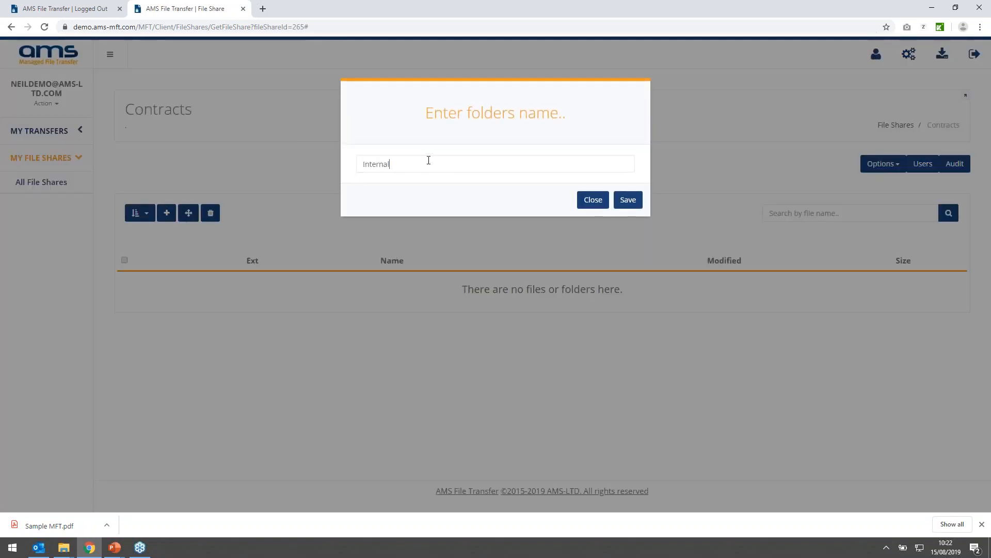
pyautogui.click(627, 199)
# - Upload Document 1.pdf, Sample MFT.pdf and Sample MFT.zip to the Contracts file share
pyautogui.click(166, 212)
pyautogui.click(195, 244)
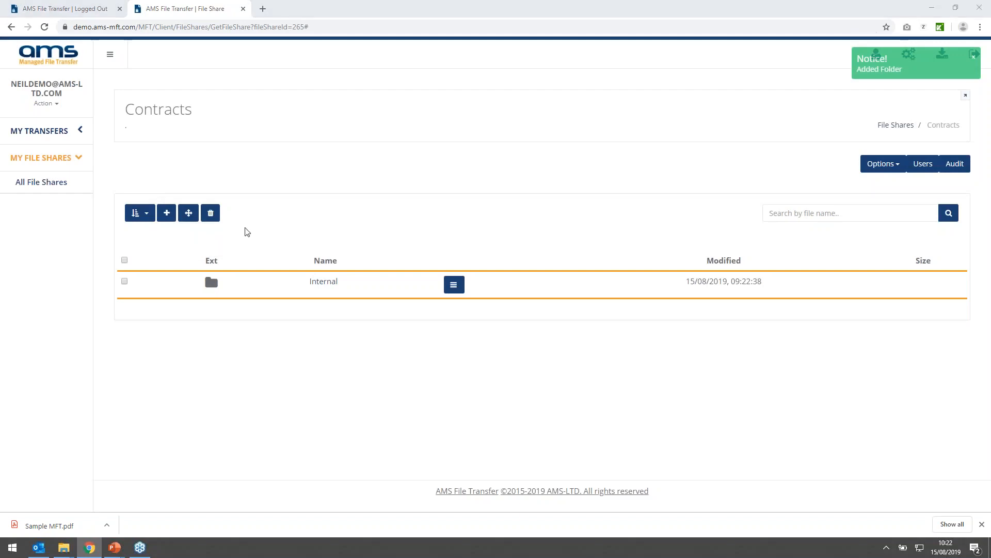
pyautogui.click(135, 94)
pyautogui.keyDown('shift'); pyautogui.click(147, 117); pyautogui.keyUp('shift')
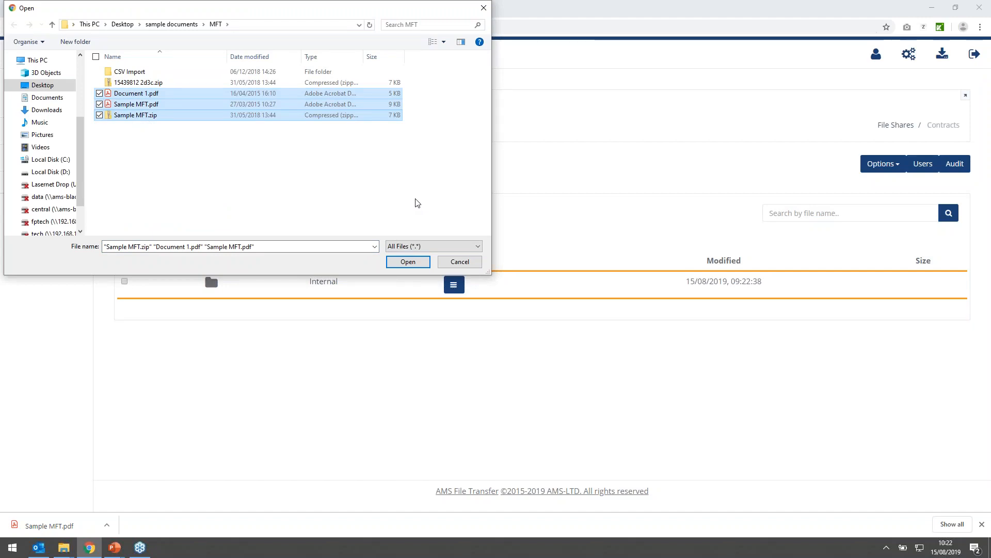
pyautogui.click(408, 261)
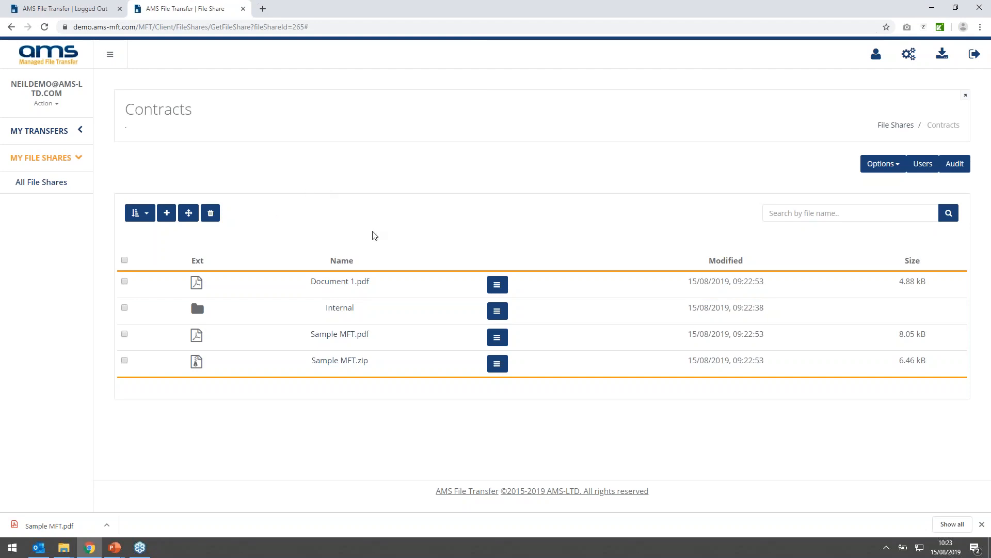
# - Post the comment "Please review" on Document 1.pdf in the Contracts share and check the file out
pyautogui.click(497, 311)
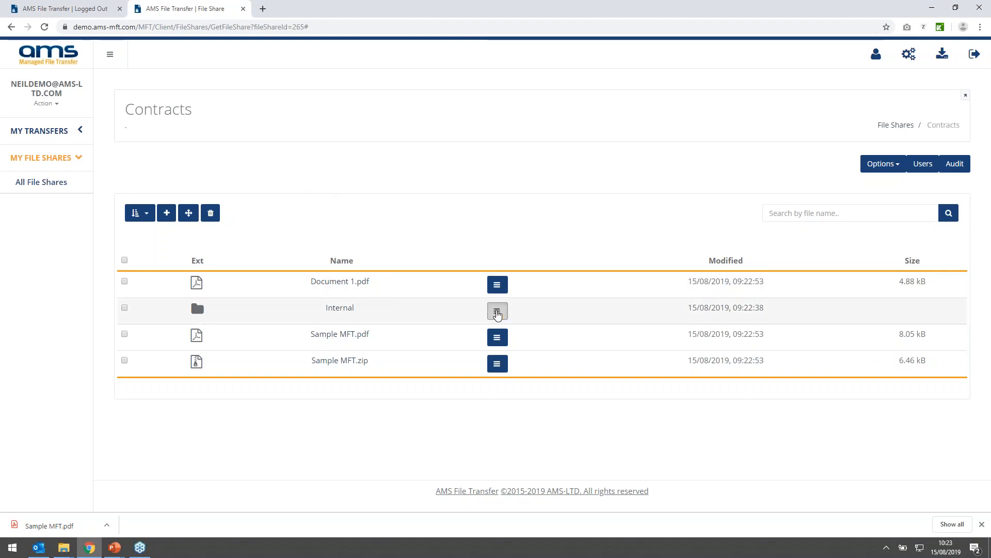
pyautogui.click(497, 284)
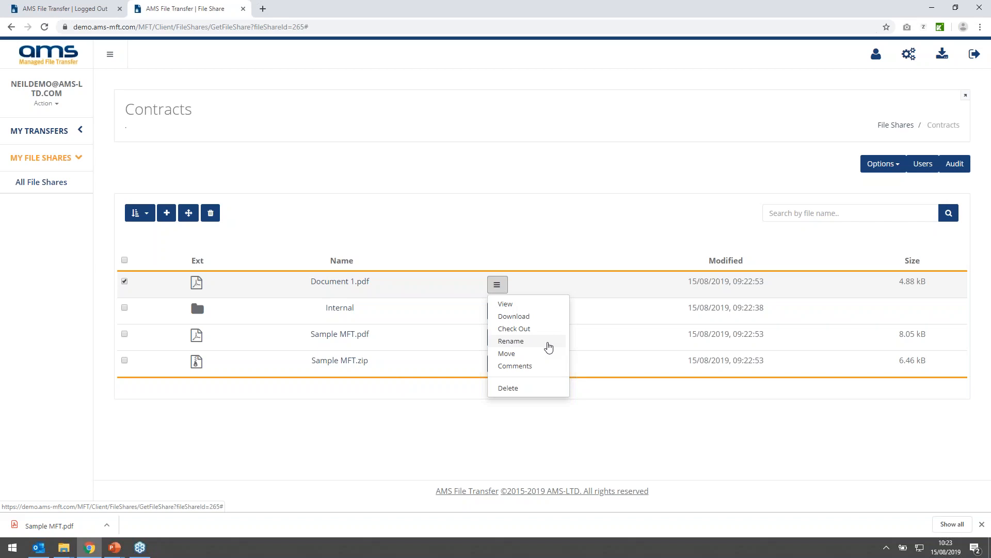
pyautogui.click(526, 366)
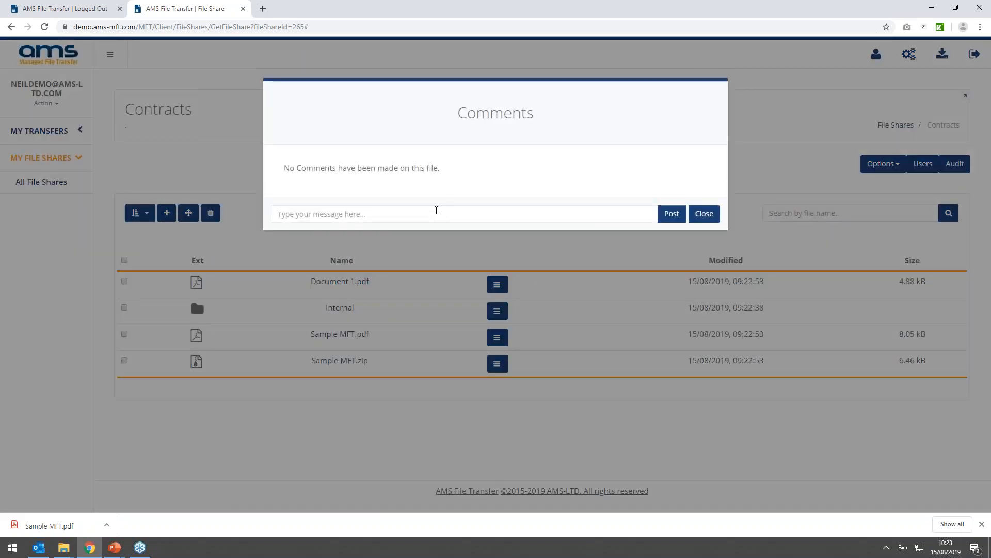
pyautogui.write('Please review')
pyautogui.click(670, 214)
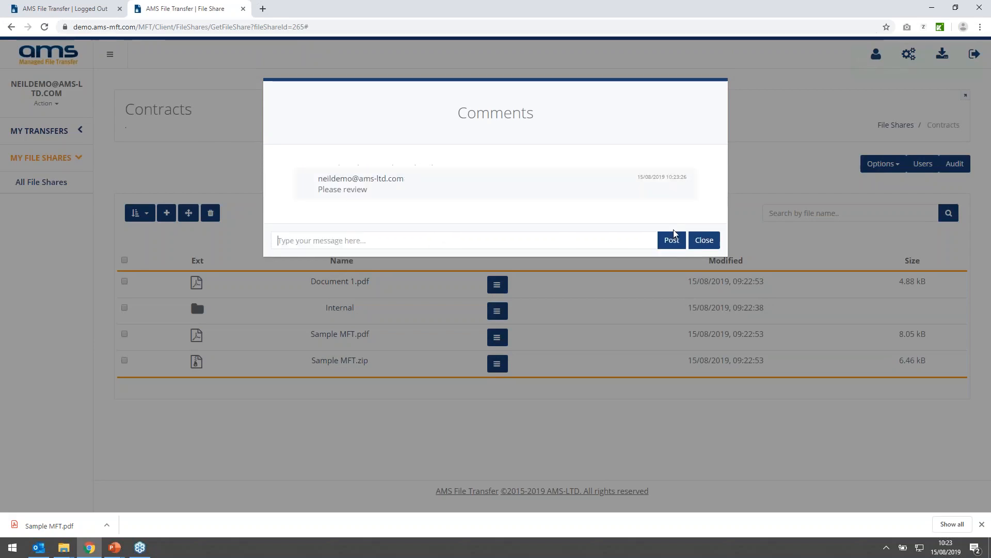
pyautogui.click(704, 241)
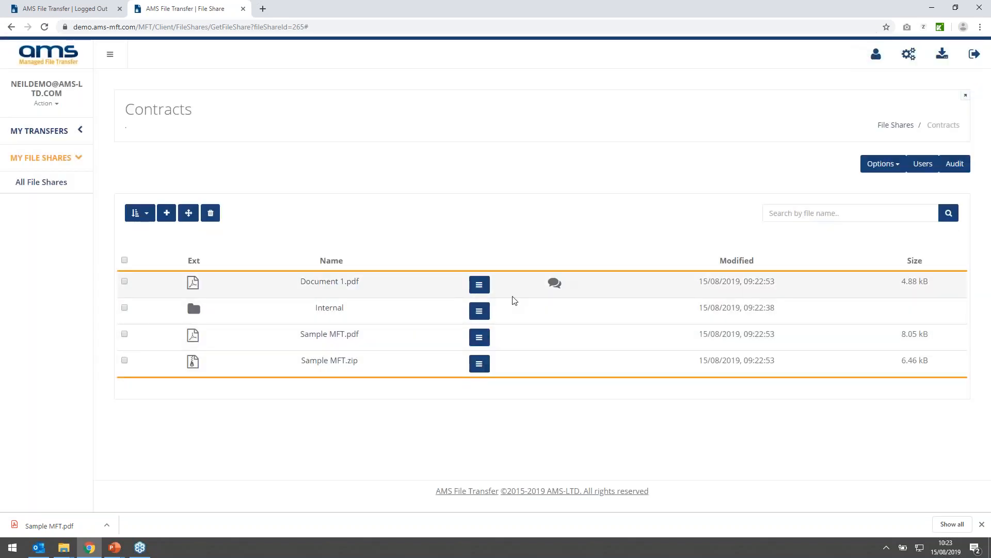
pyautogui.click(479, 285)
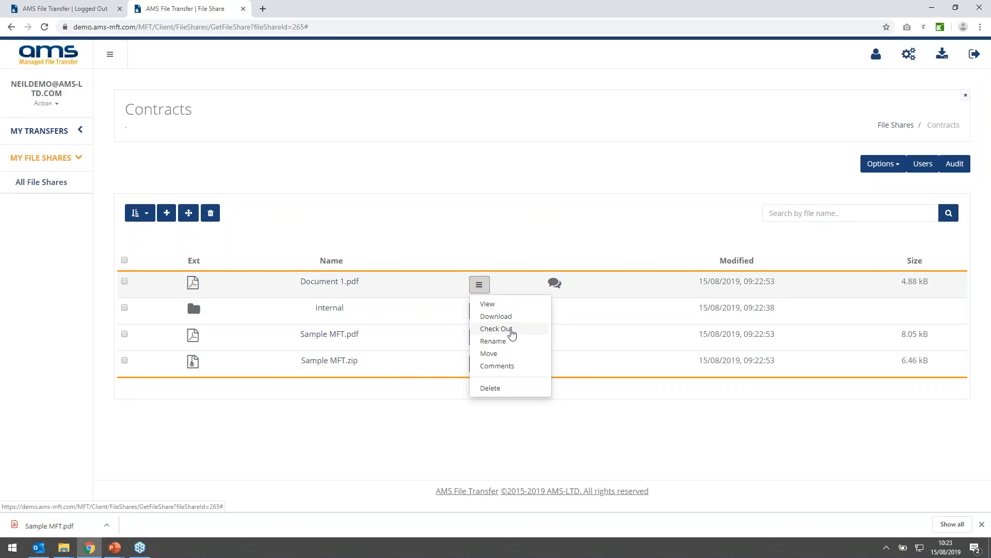
pyautogui.click(512, 334)
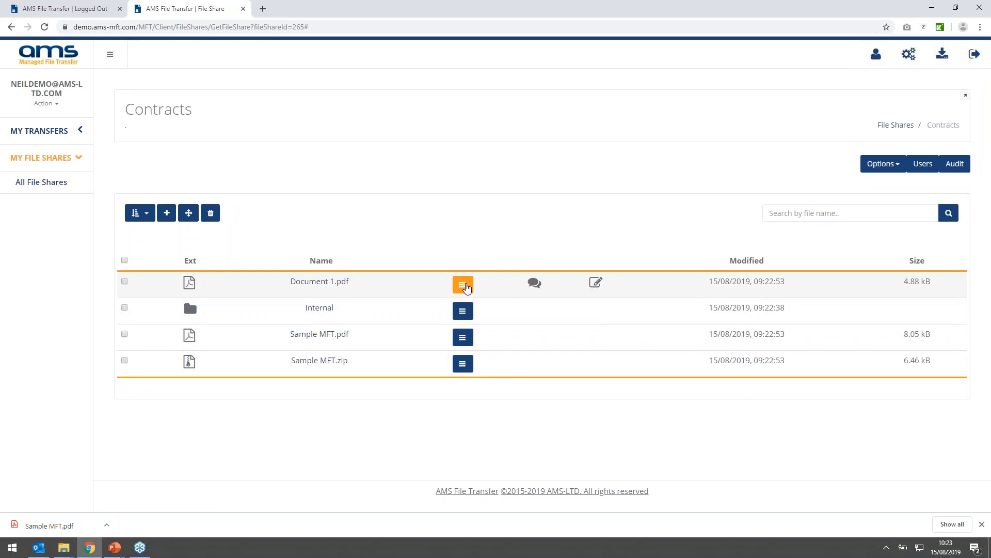
# - Check Document 1.pdf back in to the Contracts share, using Document 1.pdf from the MFT folder as the new version
pyautogui.click(463, 286)
pyautogui.click(476, 350)
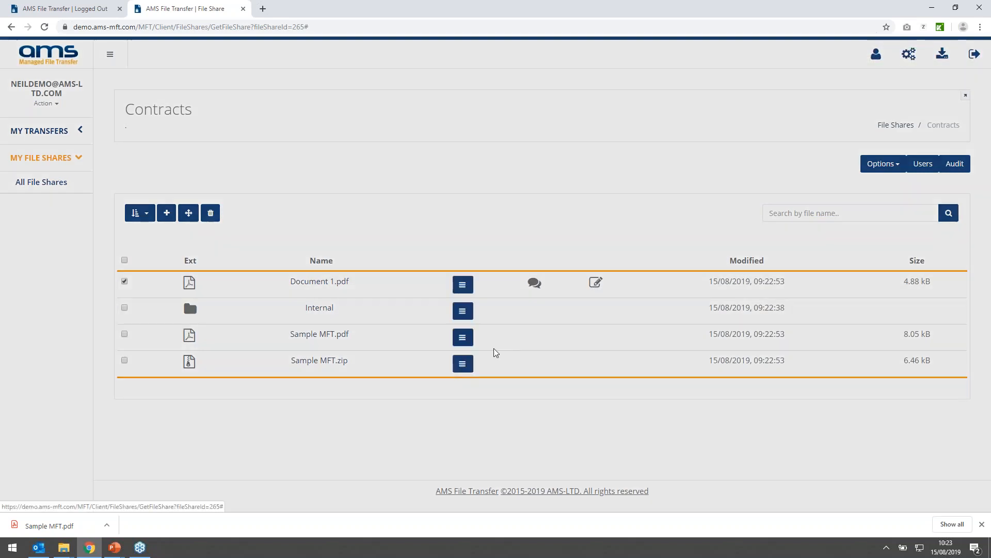
pyautogui.click(379, 188)
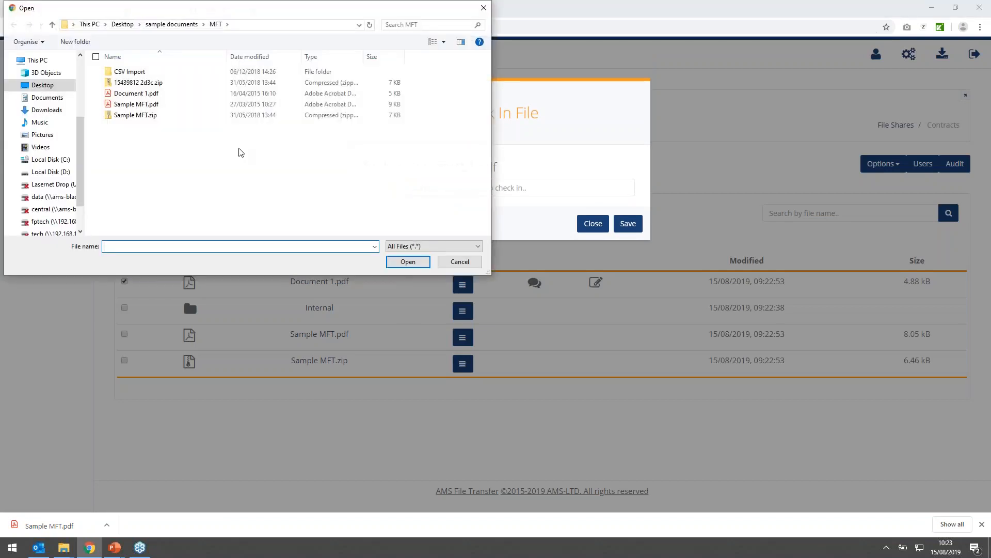
pyautogui.click(124, 94)
pyautogui.click(408, 262)
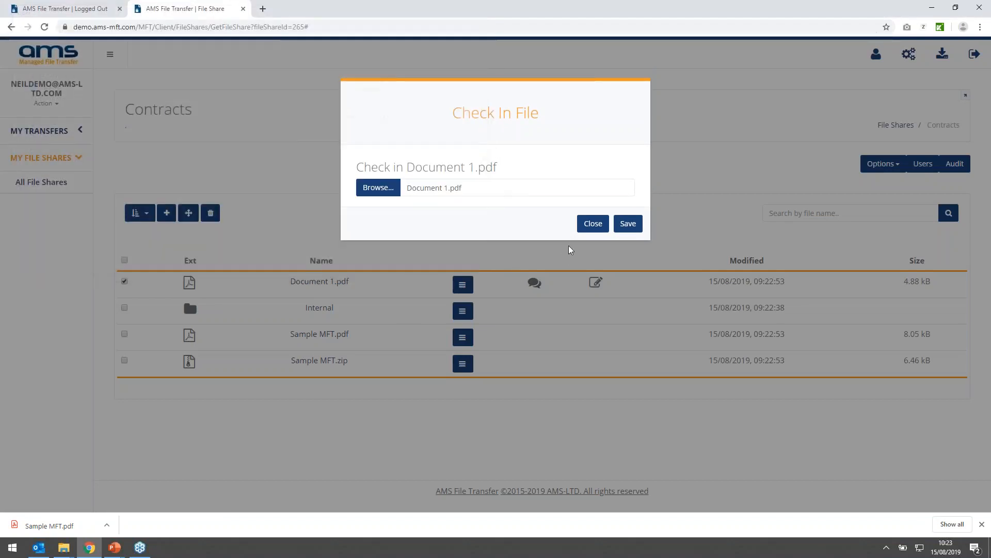
pyautogui.click(628, 223)
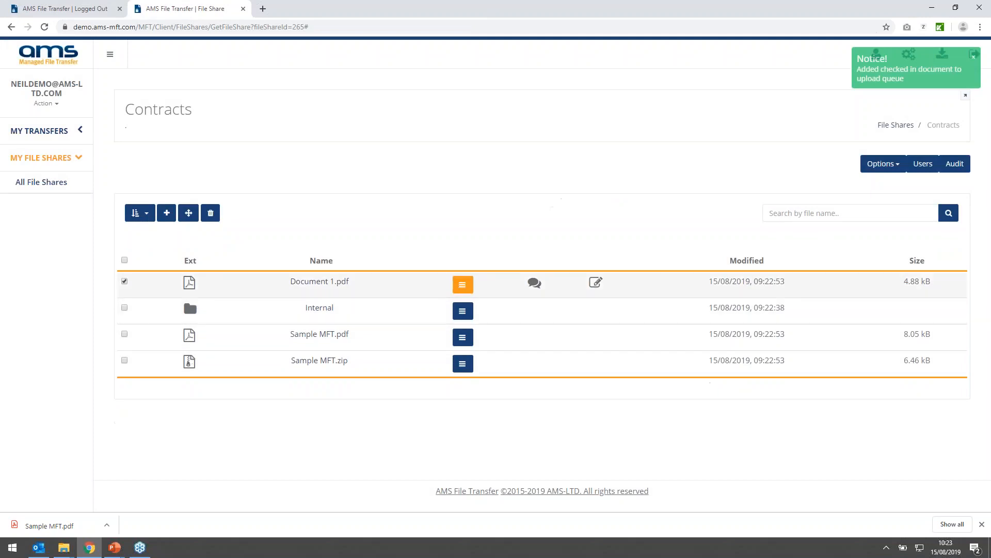
# - Review the file versions of Document 1.pdf in its preview and the audit history of the Contracts share
pyautogui.click(480, 284)
pyautogui.click(496, 306)
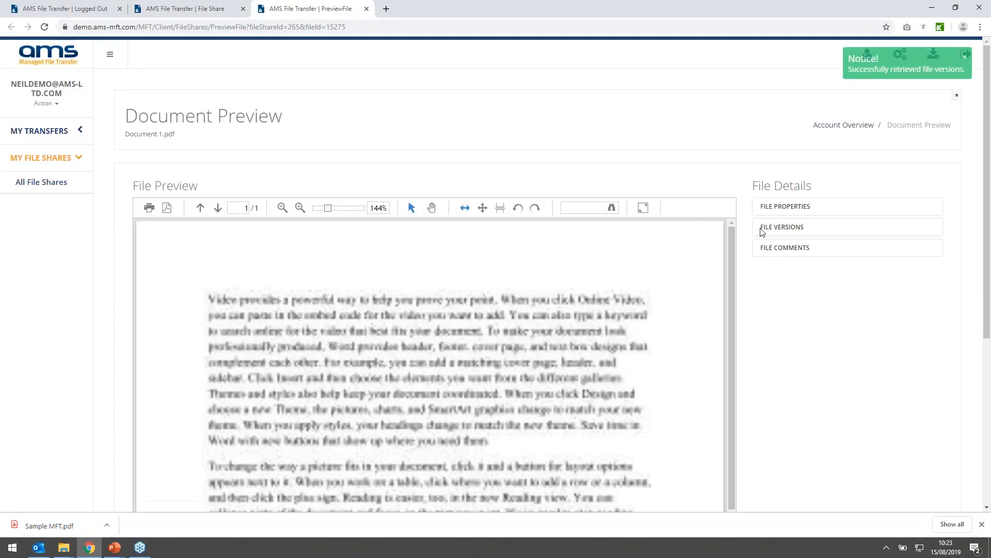
pyautogui.click(763, 228)
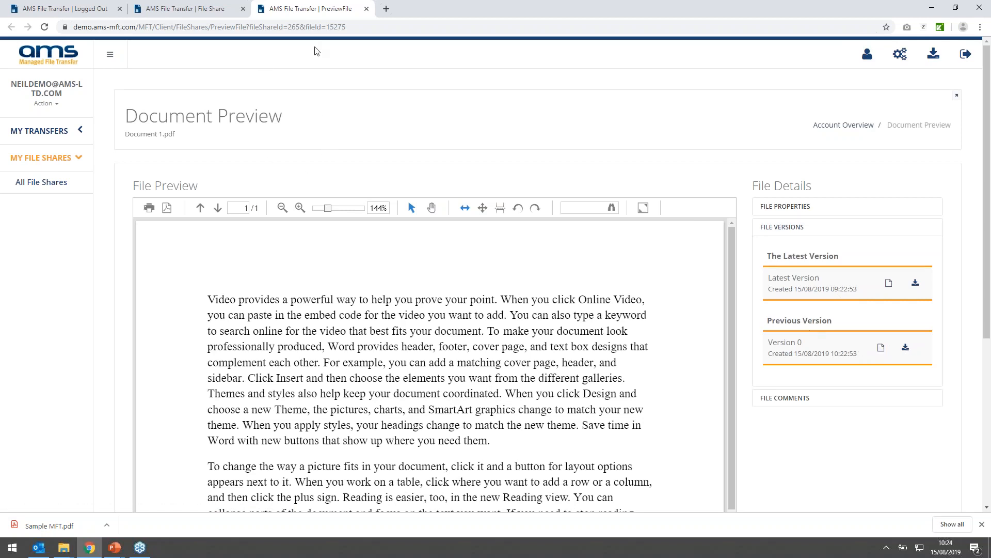
pyautogui.click(367, 9)
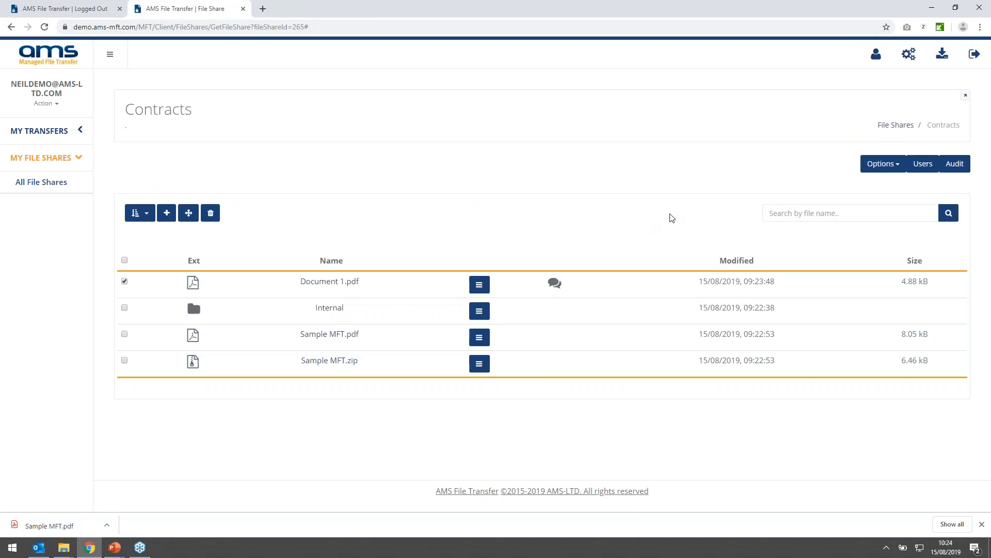
pyautogui.click(955, 164)
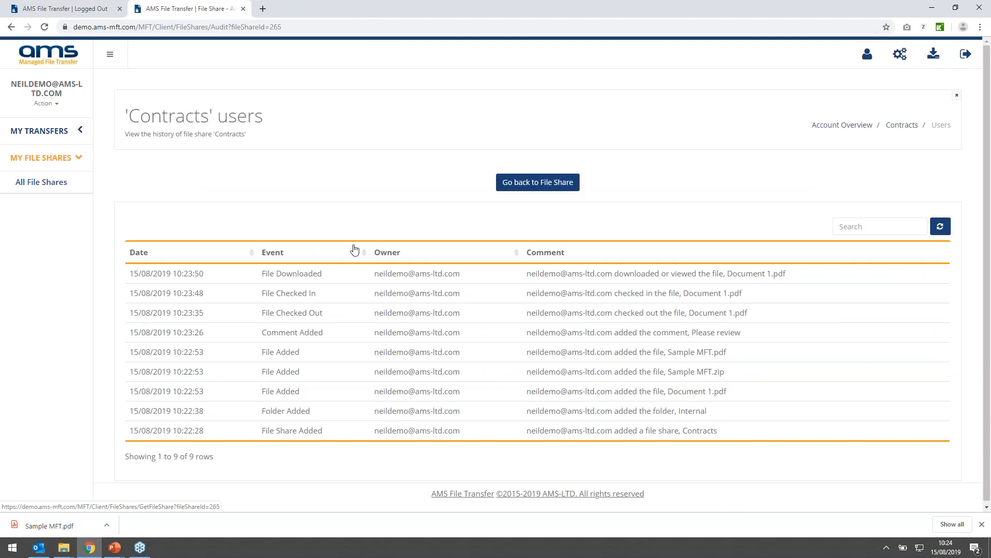
pyautogui.click(517, 178)
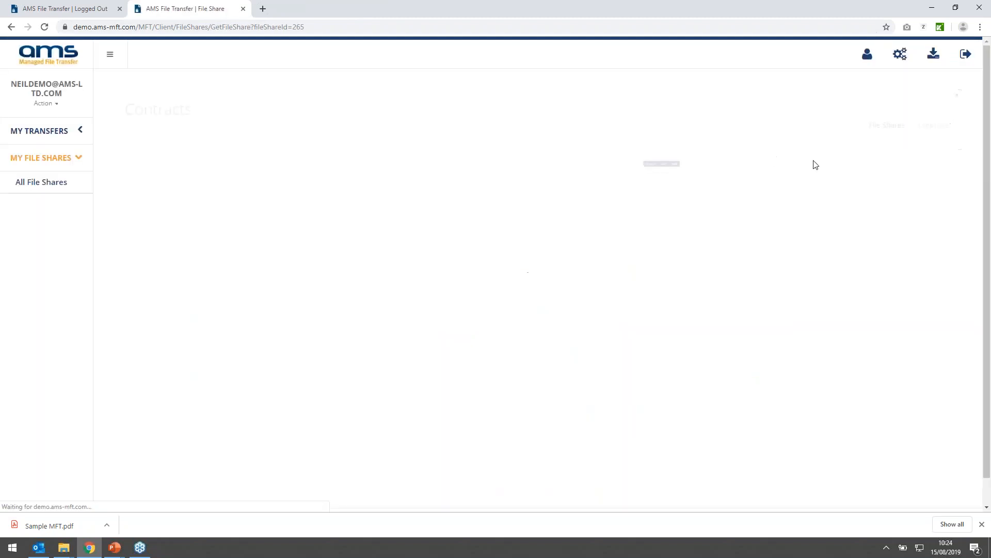
# - Invite the second demo account to the Contracts file share with the Read only role
pyautogui.click(921, 165)
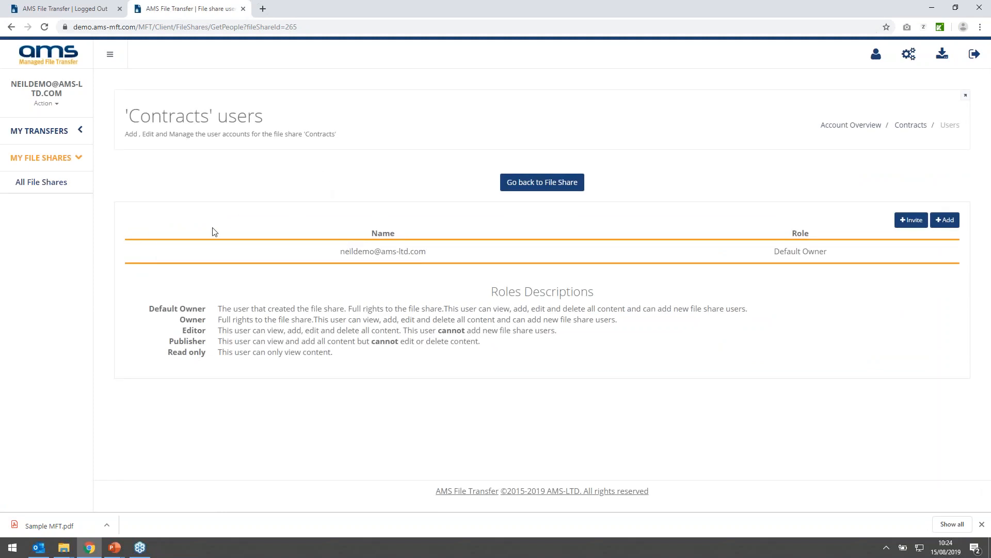
pyautogui.click(911, 220)
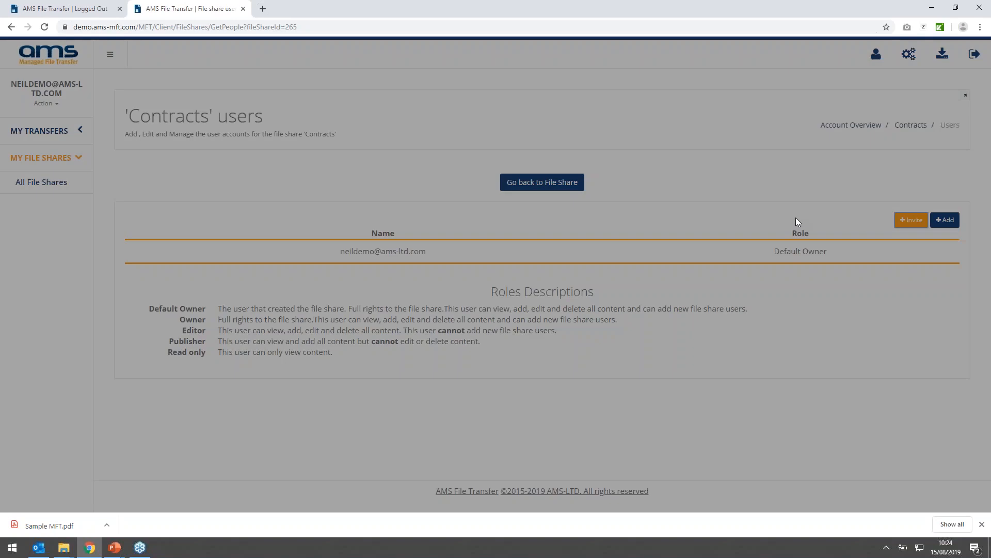
pyautogui.click(452, 166)
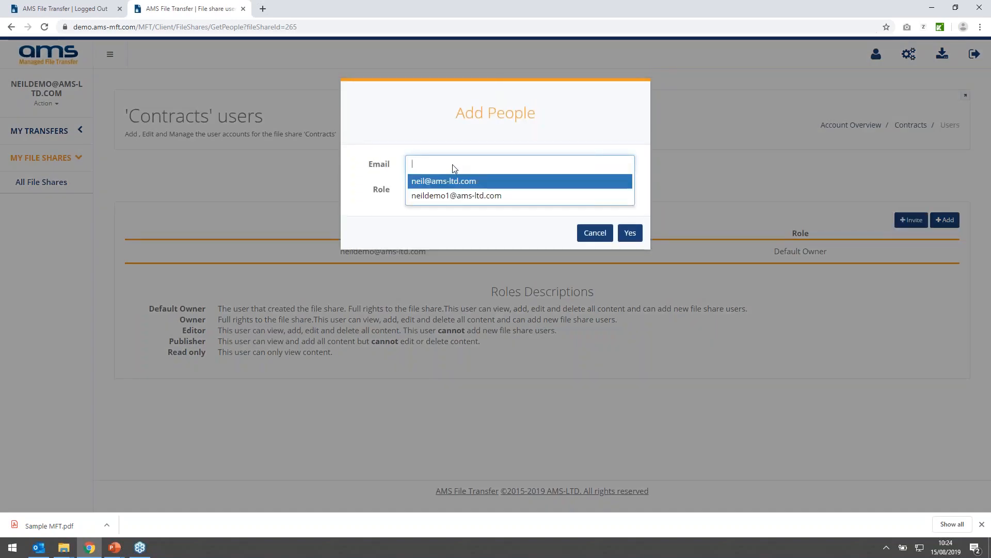
pyautogui.click(450, 196)
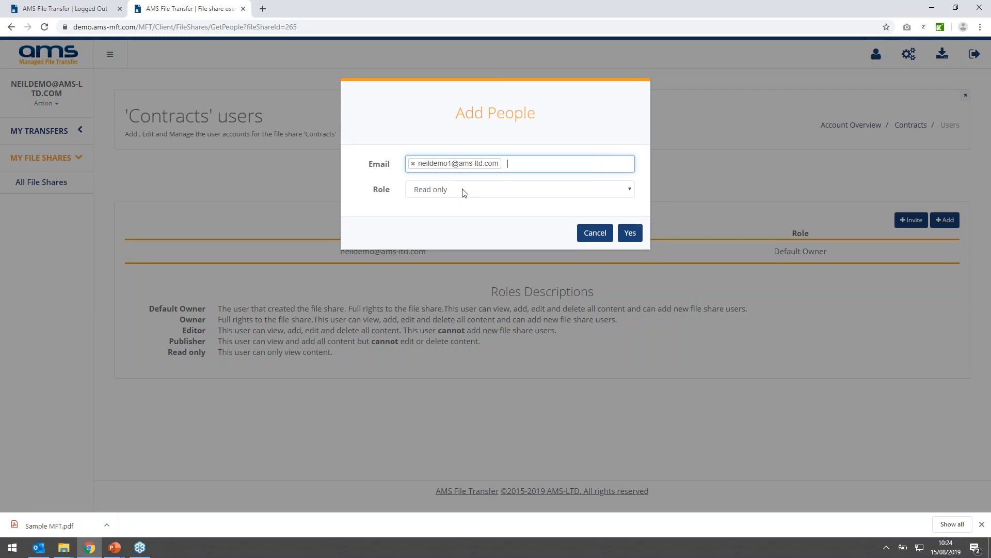
pyautogui.click(631, 233)
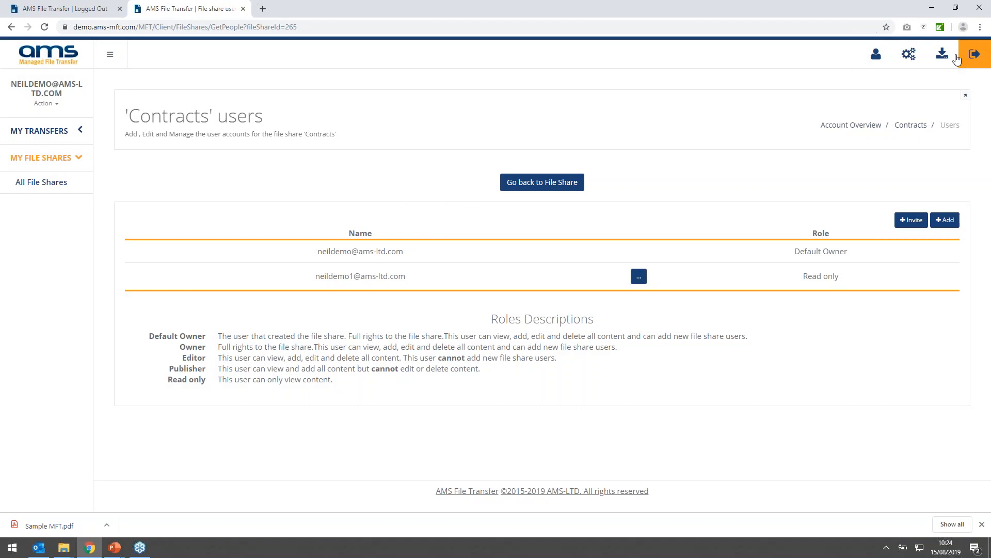
# - Log out of the portal, switch to Outlook and open the file share from the MFT File Share invitation email
pyautogui.click(975, 54)
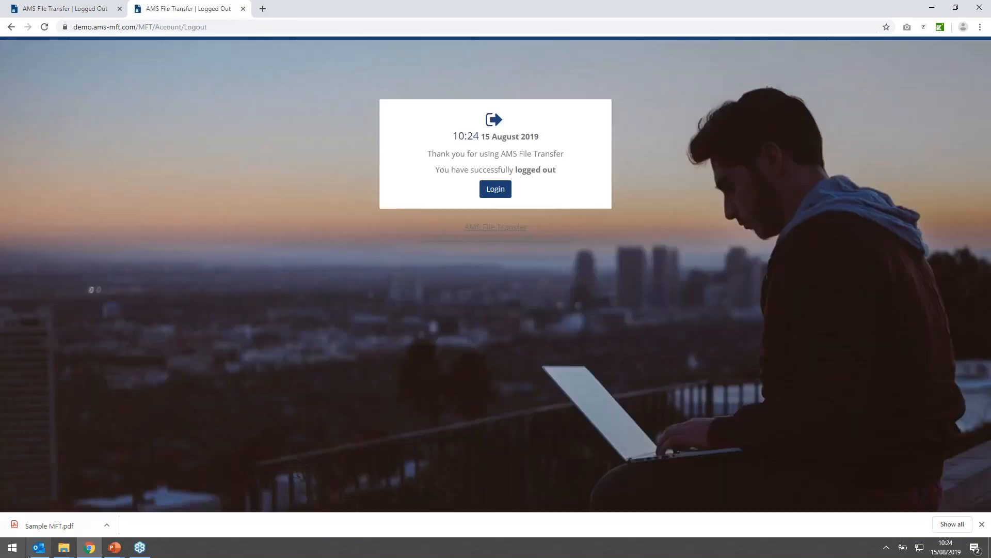
pyautogui.click(37, 550)
pyautogui.click(259, 154)
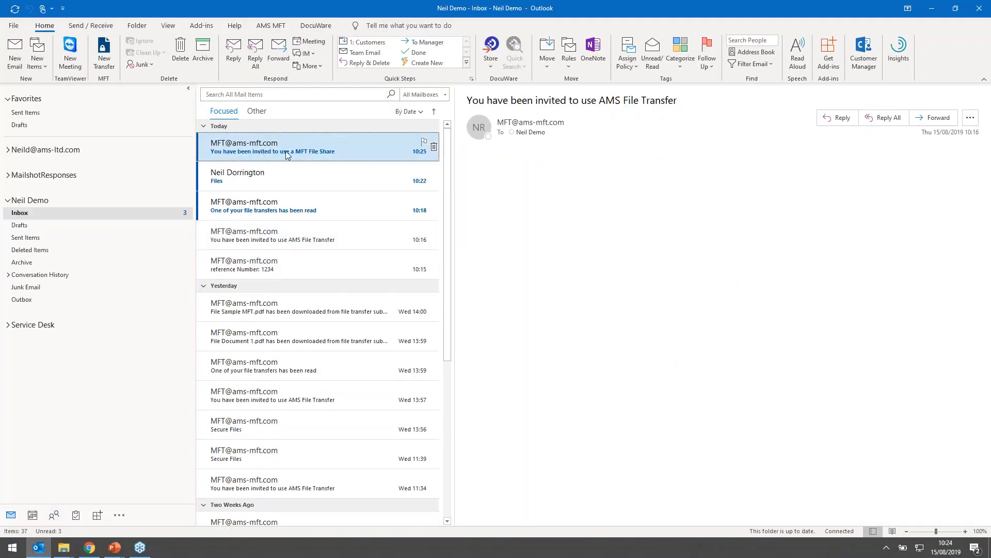
pyautogui.doubleClick(299, 153)
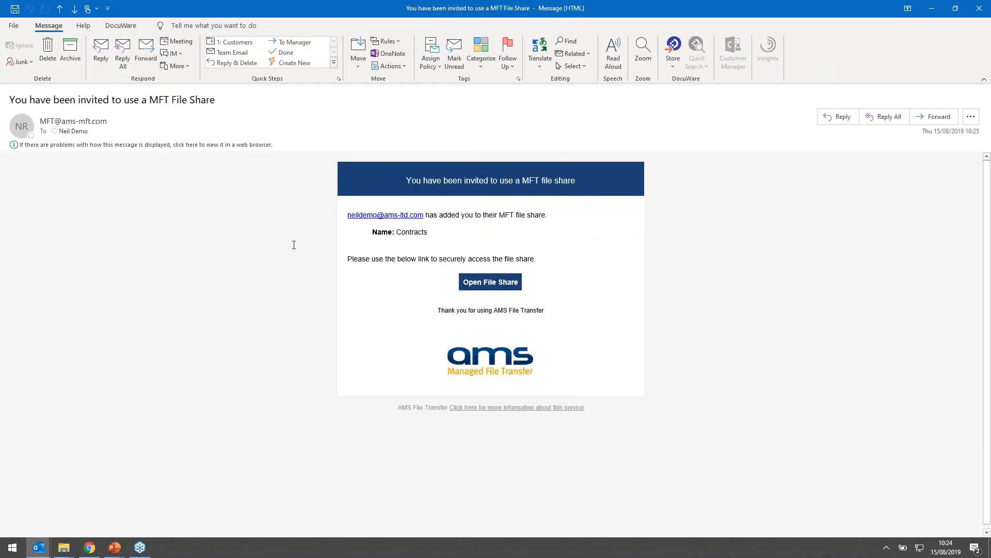
pyautogui.click(495, 288)
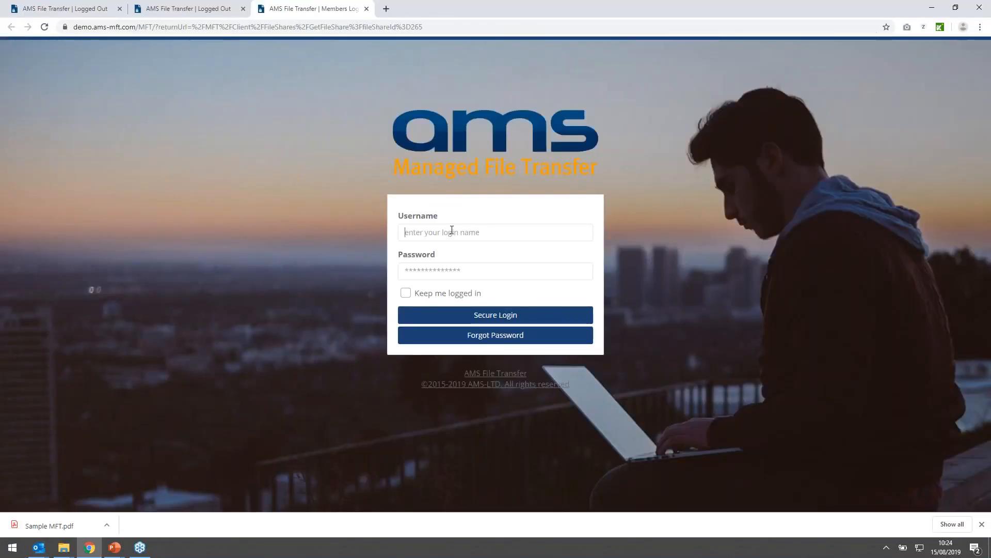
# - Log in to the portal as the invited read-only user with that account's username and password
pyautogui.click(454, 233)
pyautogui.press('Return')
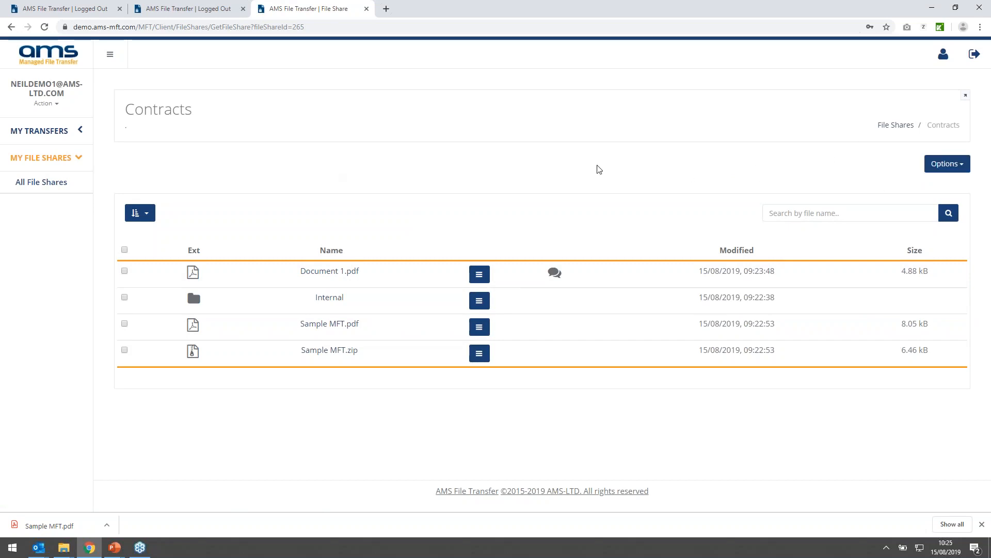
# - Examine the file actions and the File Share Notifications options available to the read-only user in Contracts
pyautogui.click(482, 277)
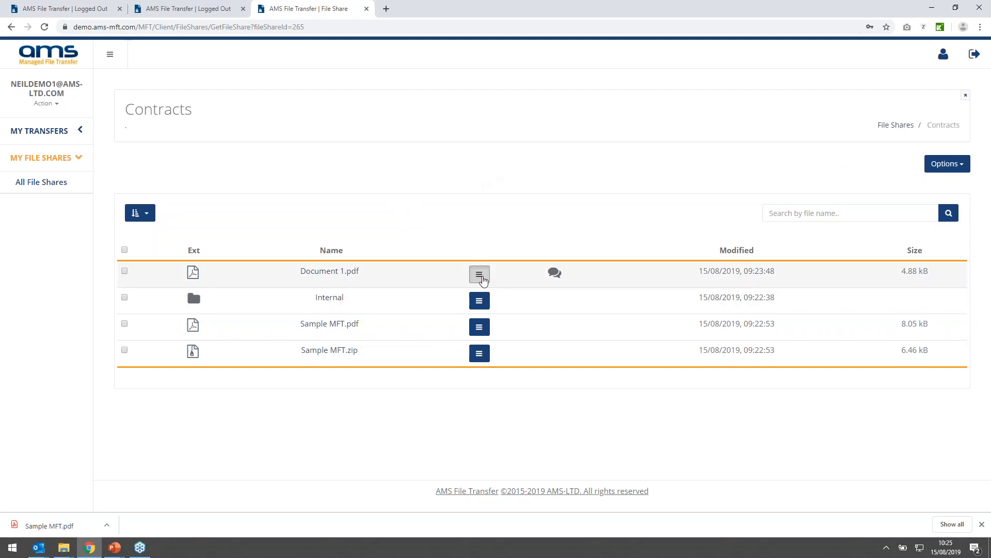
pyautogui.click(510, 217)
pyautogui.click(947, 163)
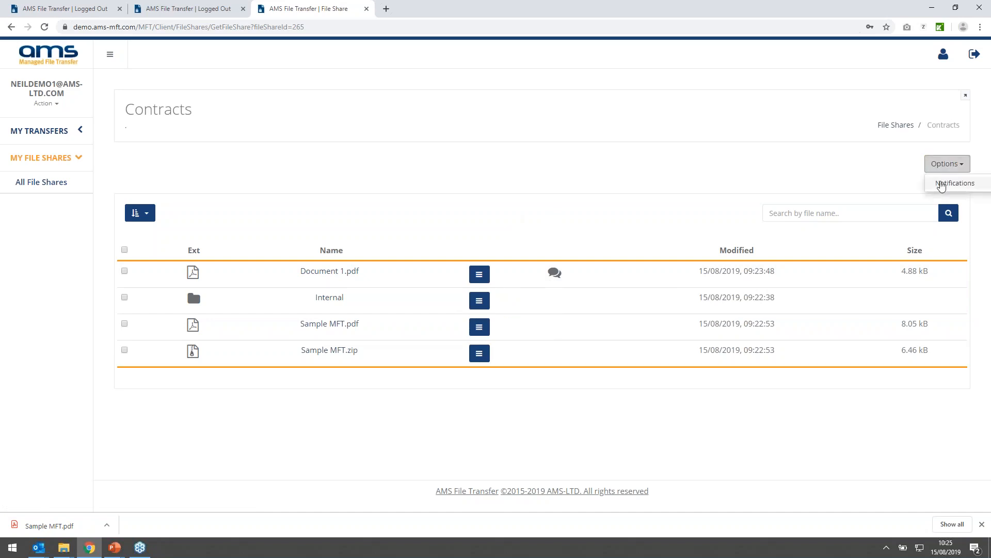
pyautogui.click(953, 183)
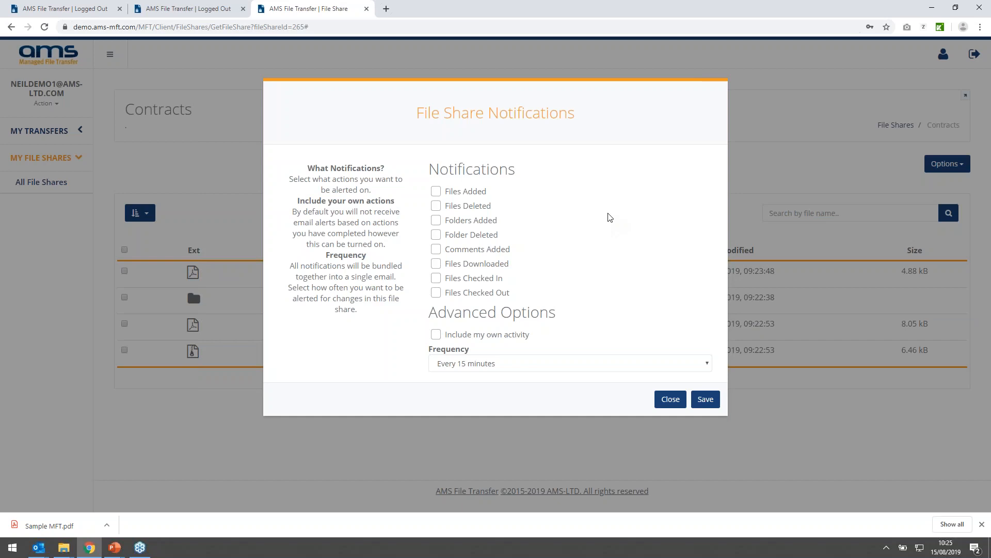
pyautogui.click(671, 399)
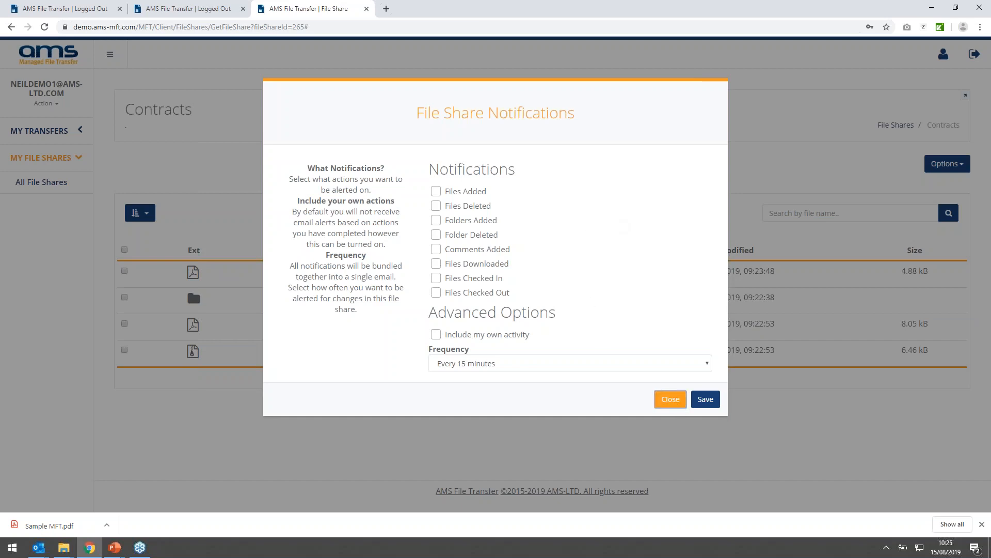
pyautogui.click(72, 160)
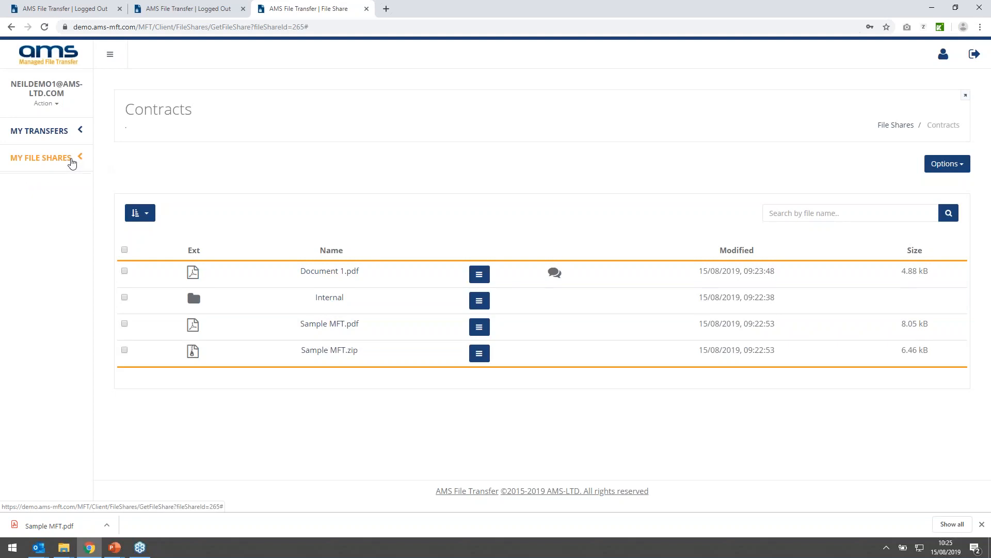
# - Log out of the read-only account and log back in with the share owner's username and password
pyautogui.click(975, 53)
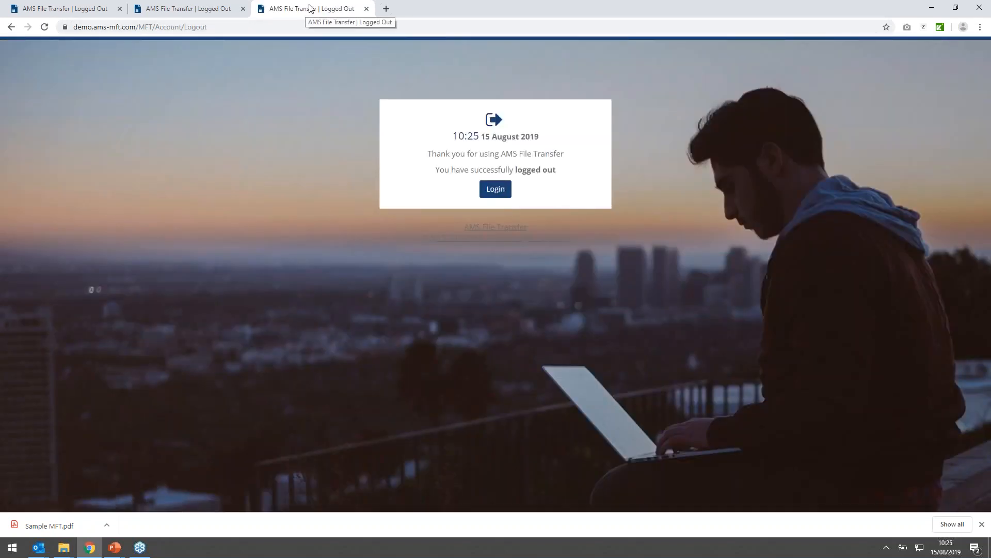
pyautogui.click(495, 191)
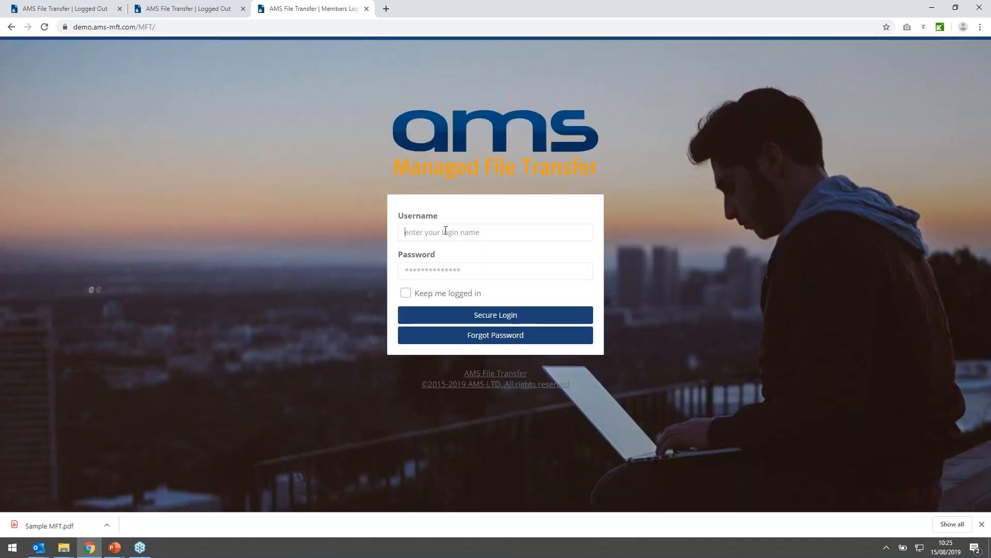
pyautogui.write('n')
pyautogui.hotkey('ctrl', 'l')
pyautogui.tripleClick(481, 236)
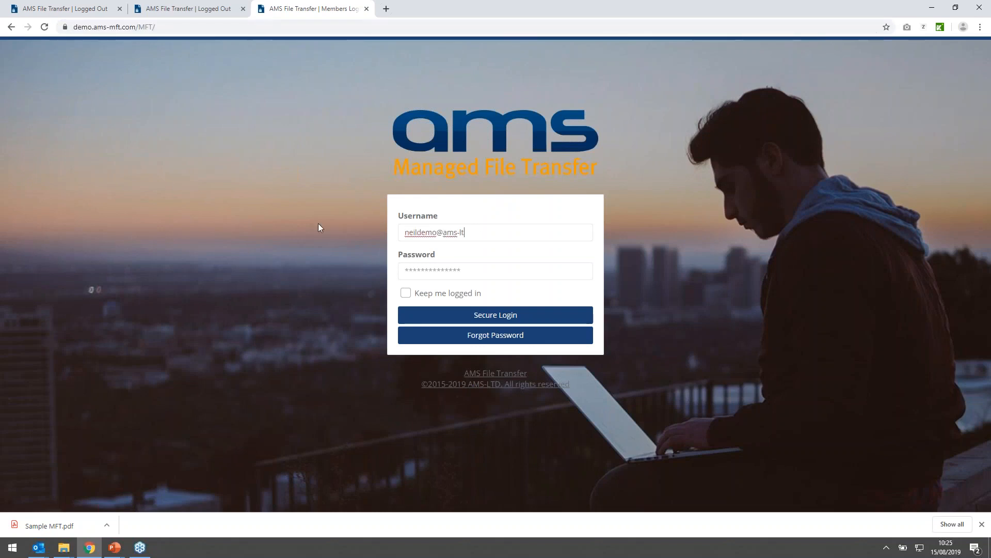
pyautogui.hotkey('ctrl', 'a')
pyautogui.press('End')
pyautogui.press('BackSpace')
pyautogui.press('BackSpace')
pyautogui.press('BackSpace')
pyautogui.write('.com')
pyautogui.press('Tab')
pyautogui.write('••••••••••')
pyautogui.press('Return')
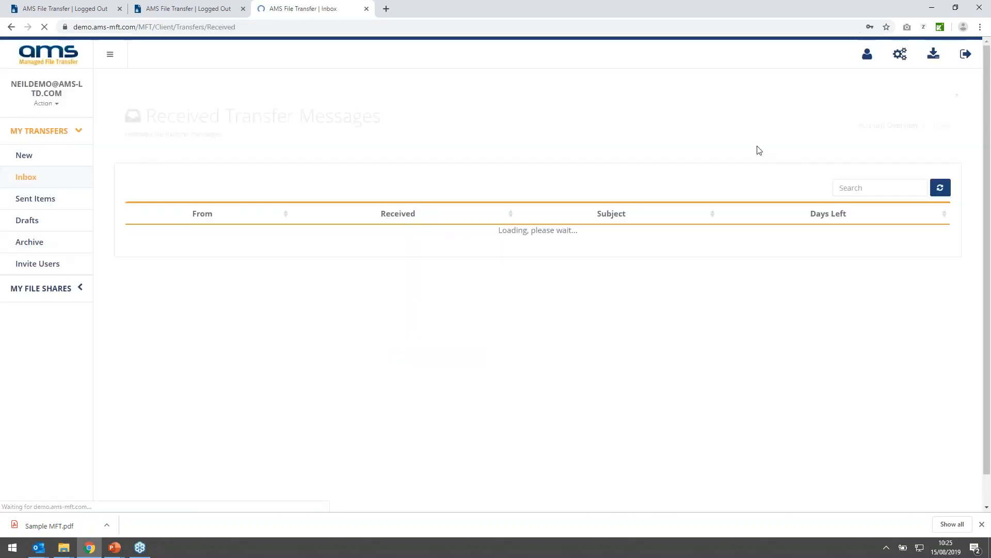
# - Switch to the admin area and view the list of all file transfers
pyautogui.click(902, 55)
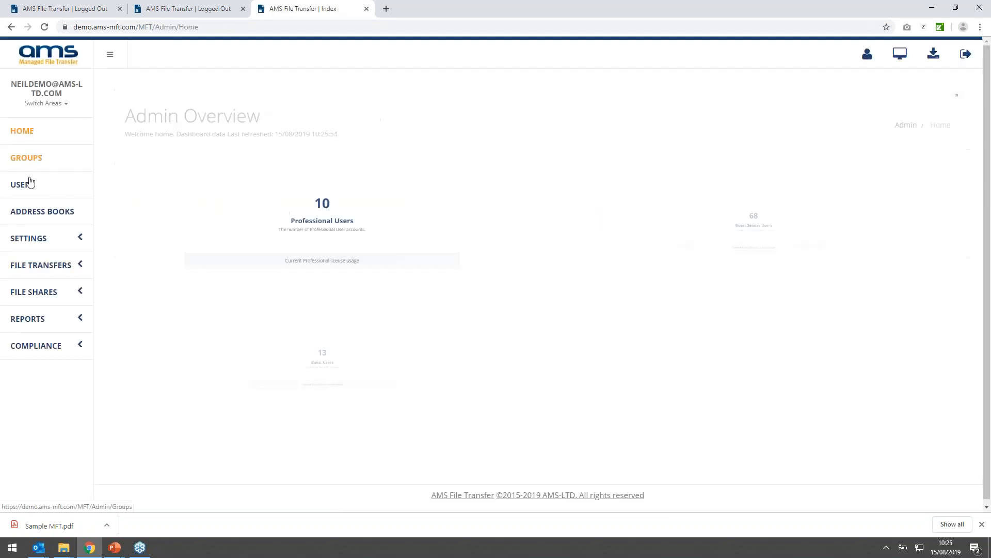
pyautogui.click(60, 265)
pyautogui.click(47, 290)
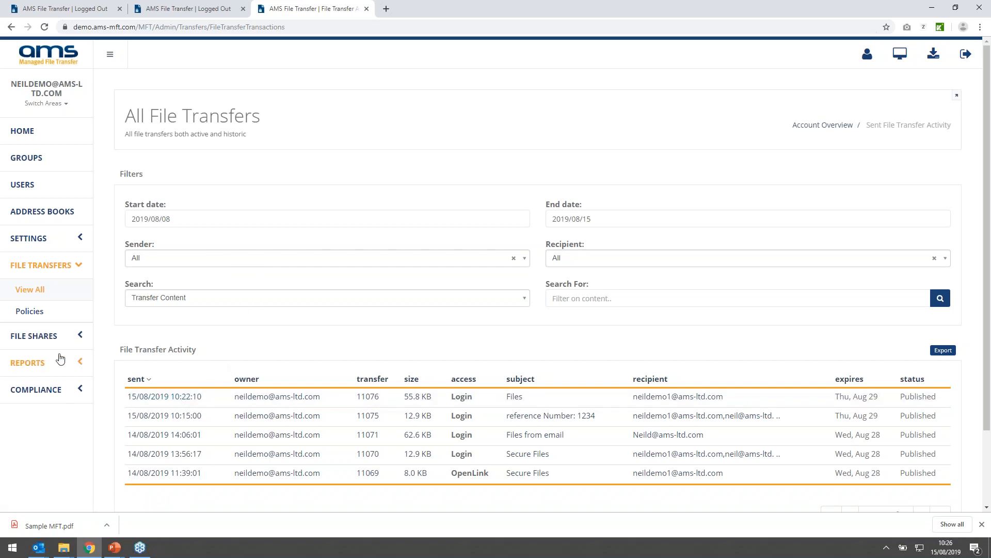
# - Open the application audits under compliance and look through the event types available for filtering
pyautogui.click(59, 390)
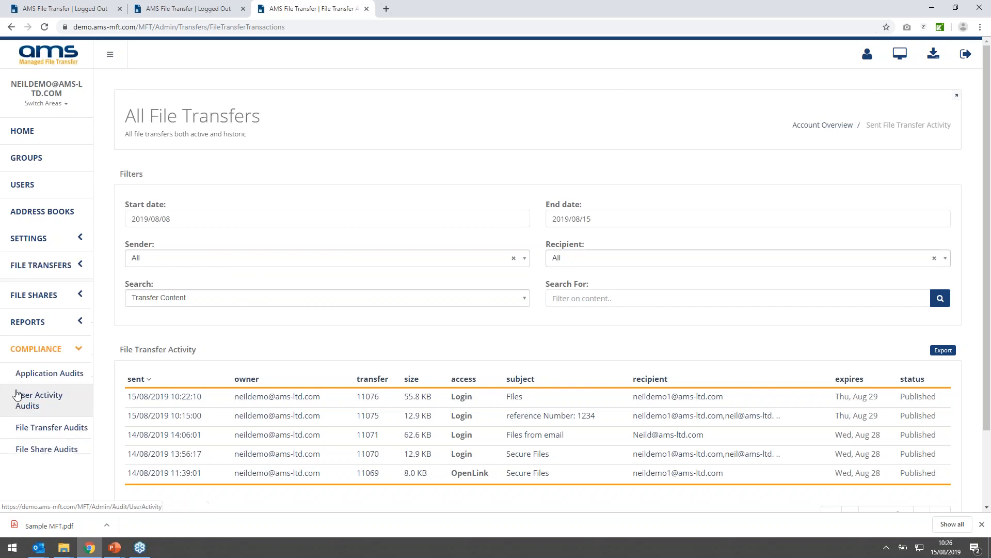
pyautogui.scroll(-2, 52, 385)
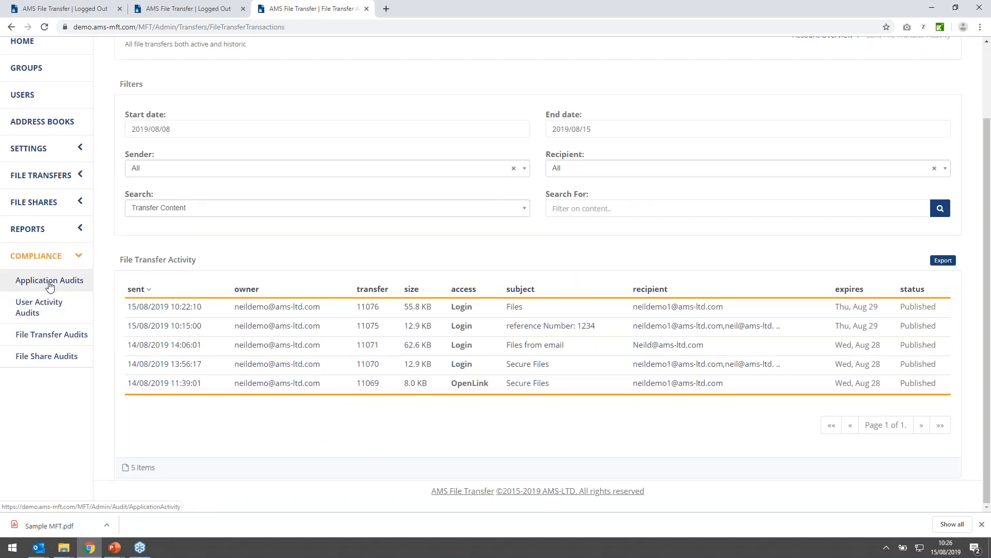
pyautogui.click(49, 284)
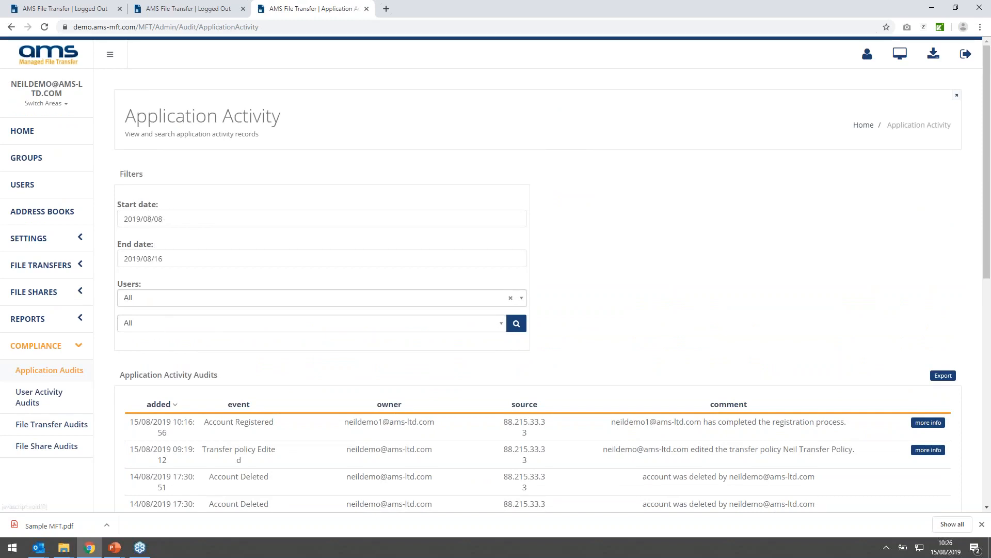
pyautogui.click(152, 326)
pyautogui.scroll(-5, 235, 389)
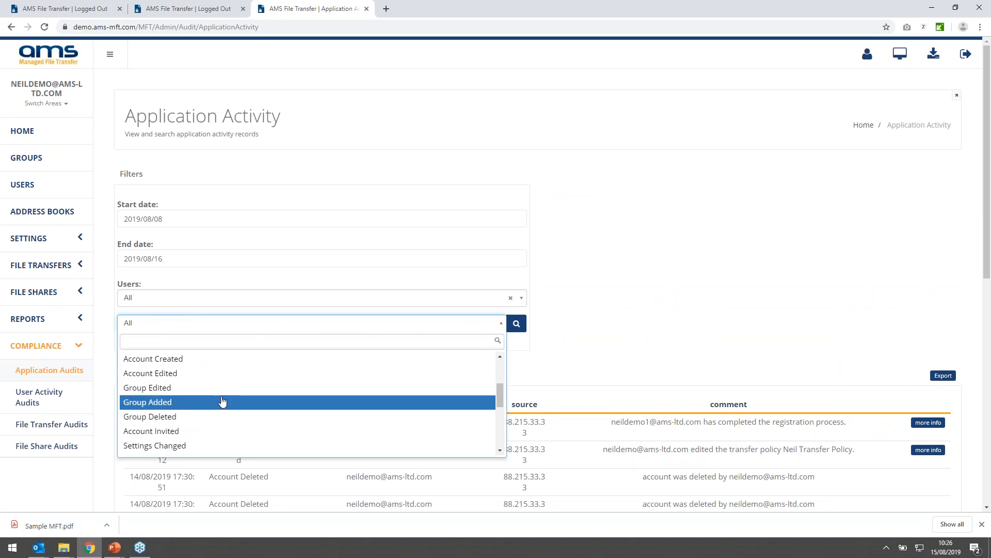
pyautogui.scroll(-2, 221, 398)
pyautogui.scroll(-4, 221, 397)
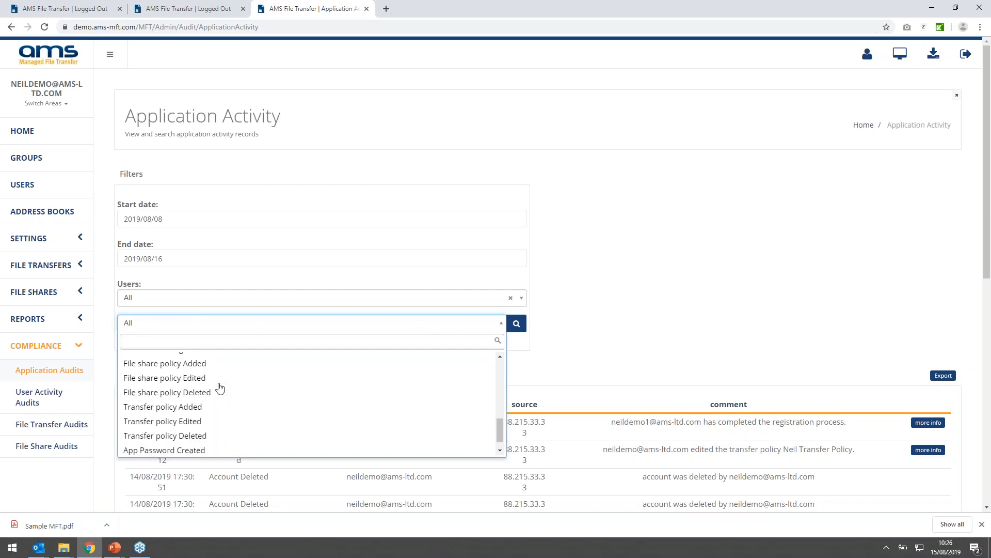
pyautogui.scroll(-1, 205, 395)
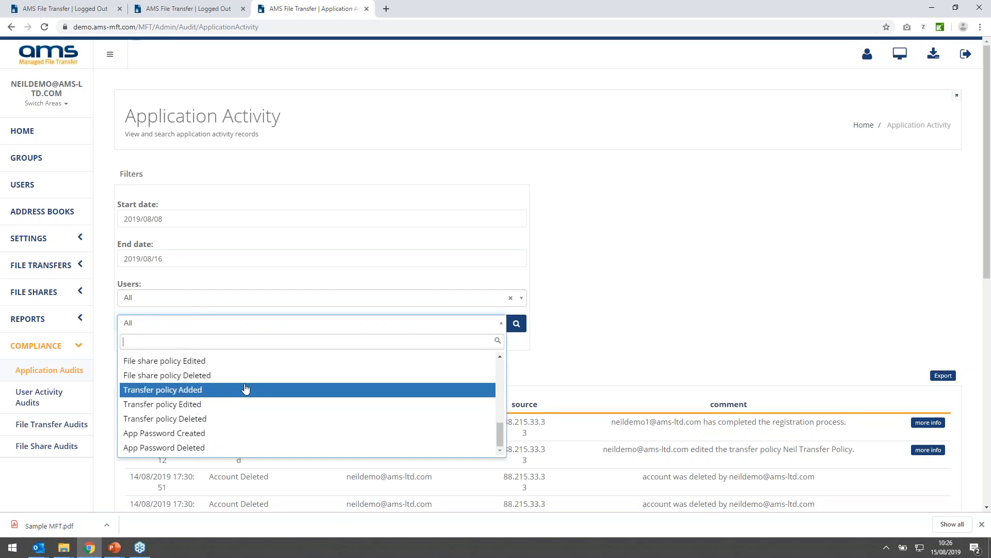
pyautogui.click(687, 334)
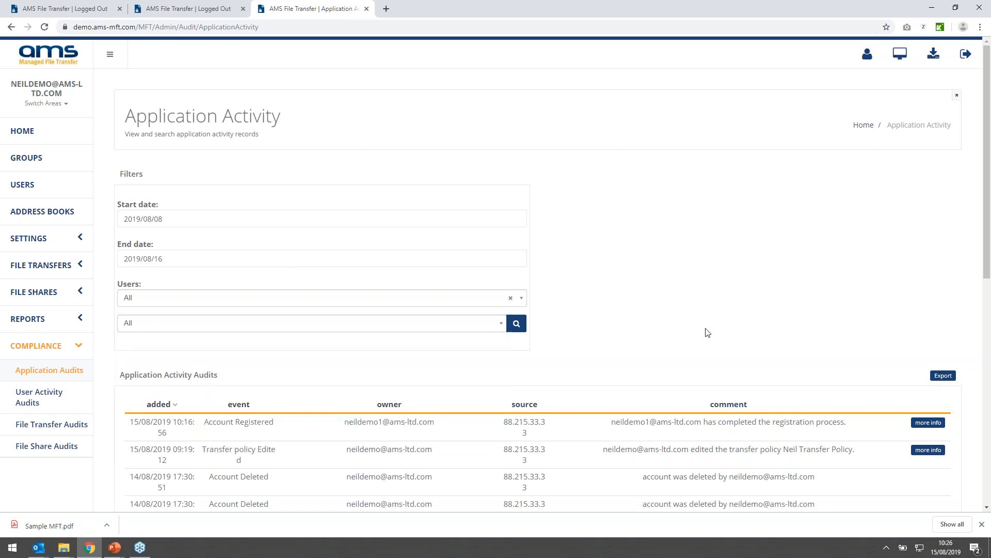